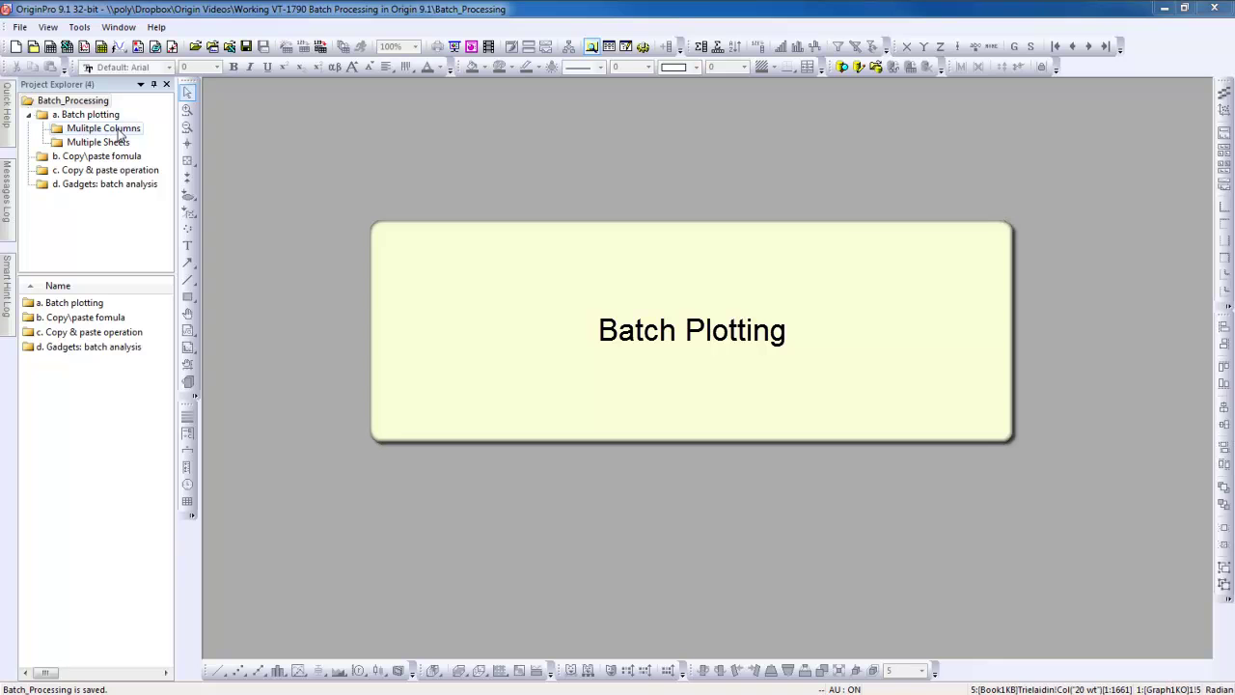
# Step: Open the 'Mulitple Columns' folder to show Book1D and Graph1A
pyautogui.click(119, 133)
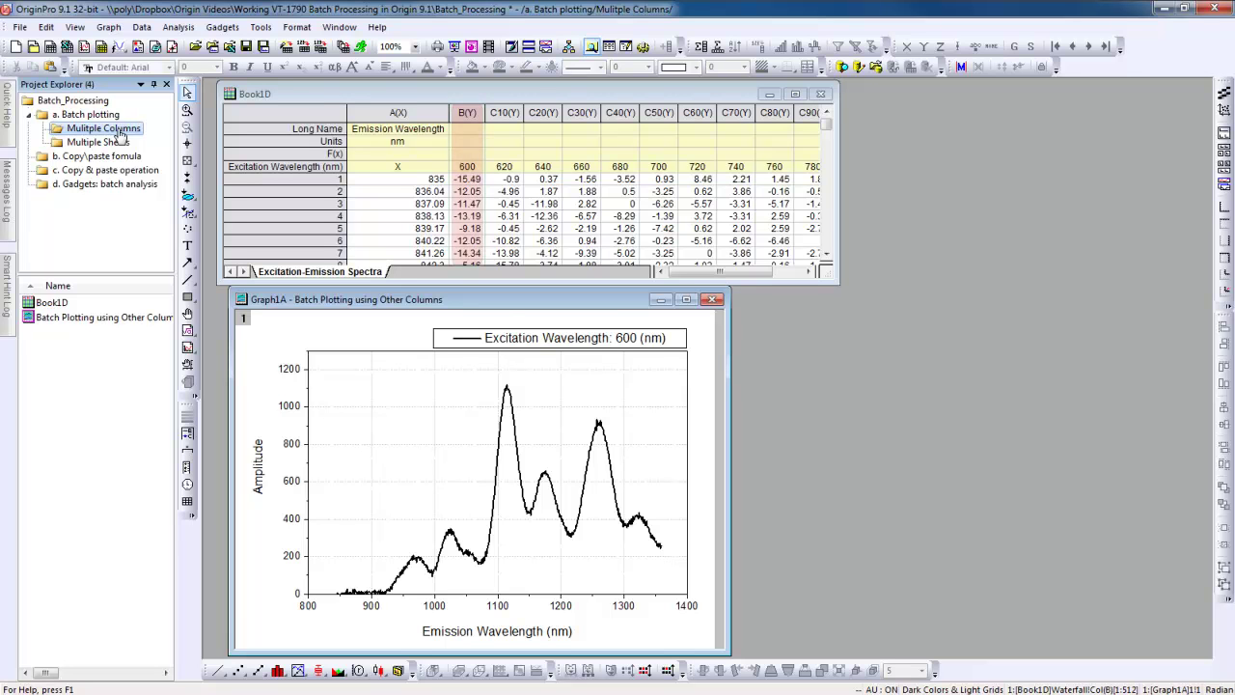
# Step: Choose Duplicate with New Columns for Graph1A to list columns C10–C120
pyautogui.rightClick(510, 308)
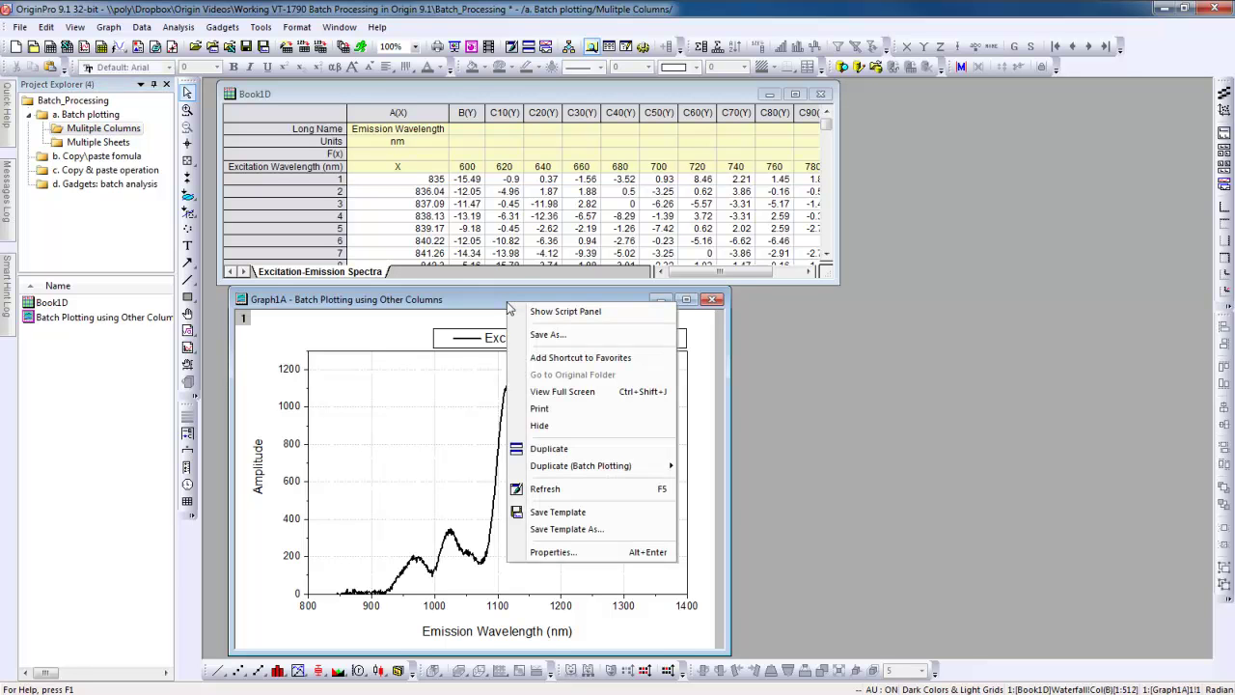
pyautogui.moveTo(559, 469)
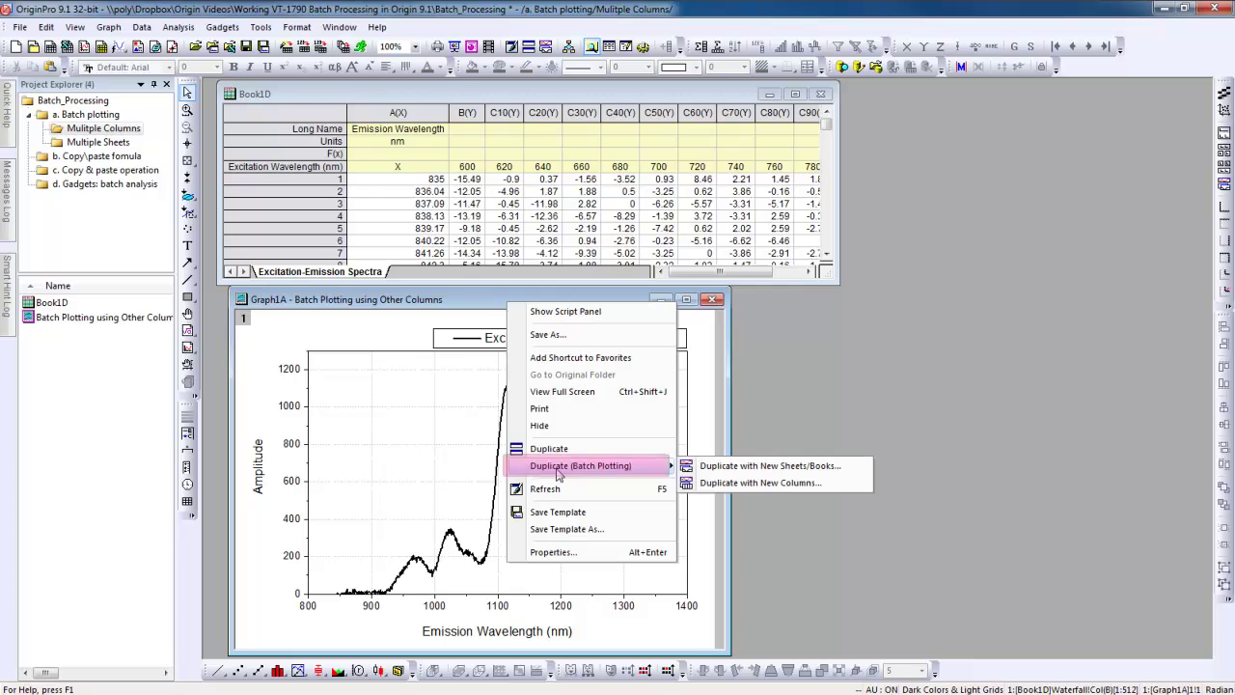
pyautogui.click(799, 483)
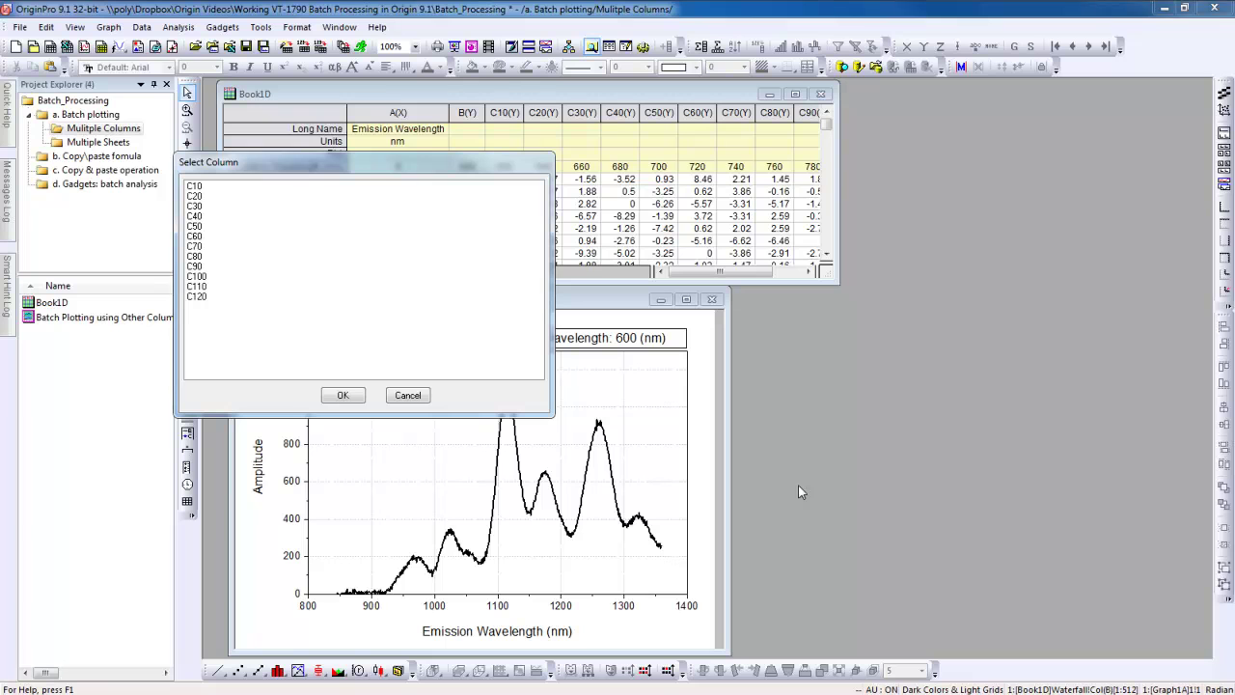
# Step: Duplicate Graph1A for columns C10 through C120, always rescaling axes to show all data
pyautogui.click(198, 185)
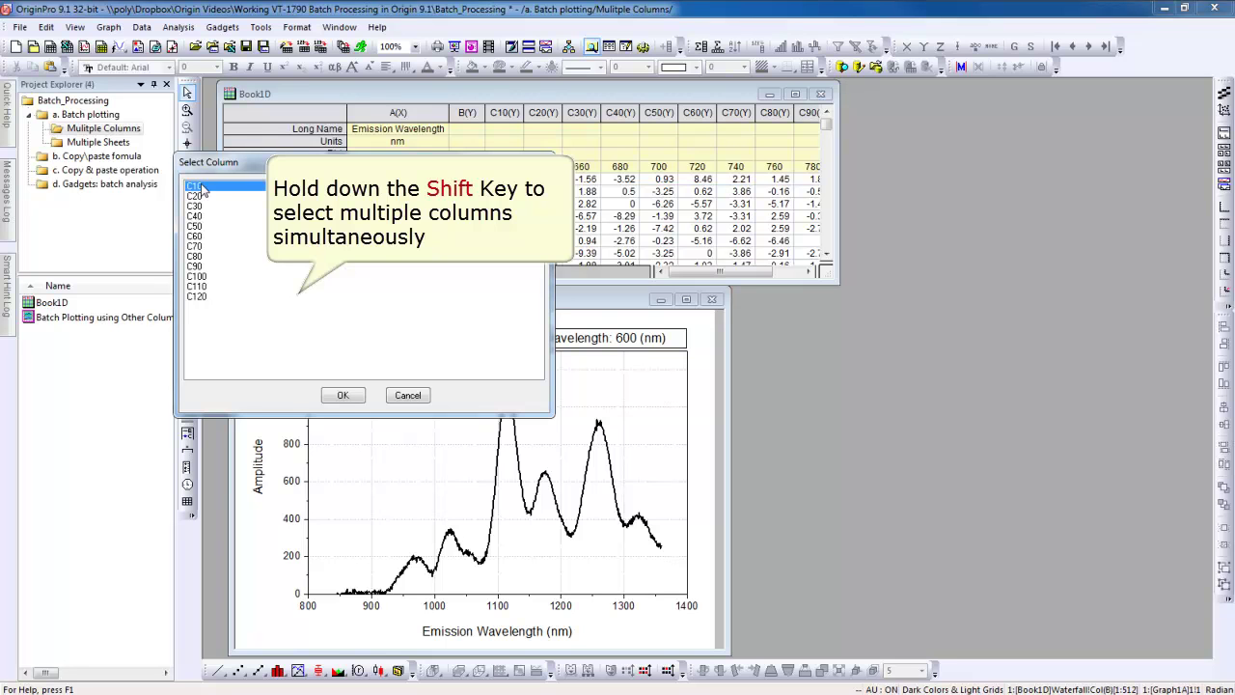
pyautogui.keyDown('shift'); pyautogui.click(202, 296); pyautogui.keyUp('shift')
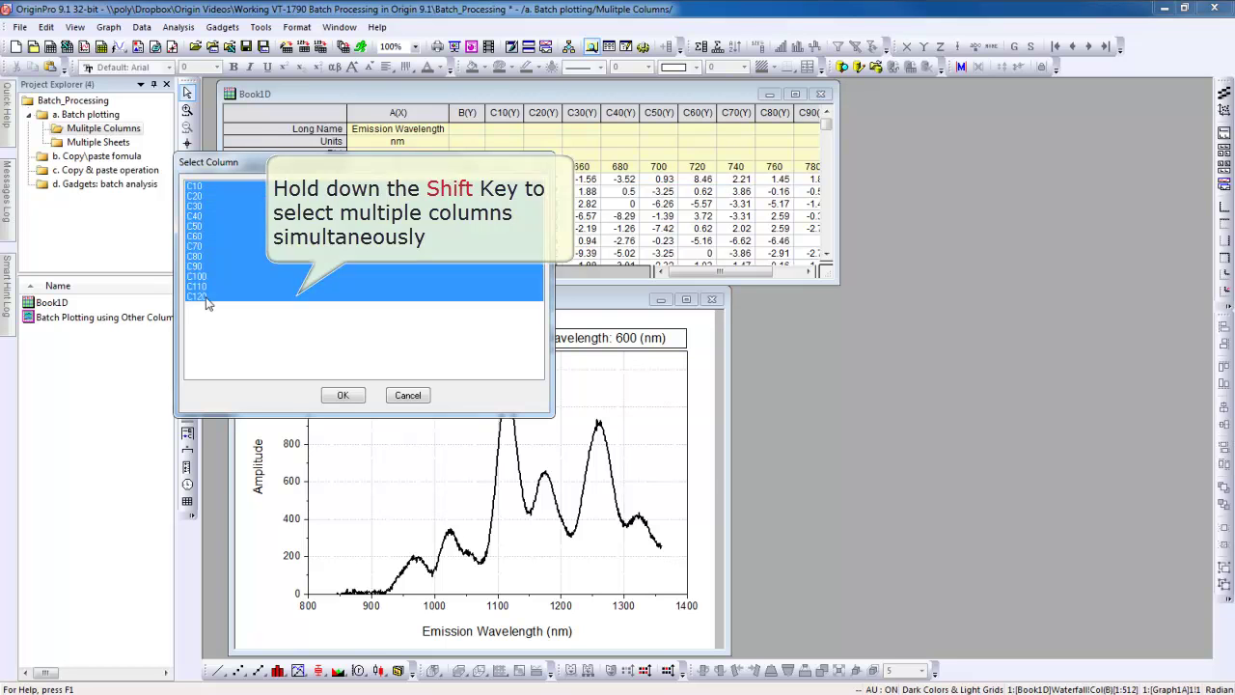
pyautogui.click(345, 396)
pyautogui.click(614, 375)
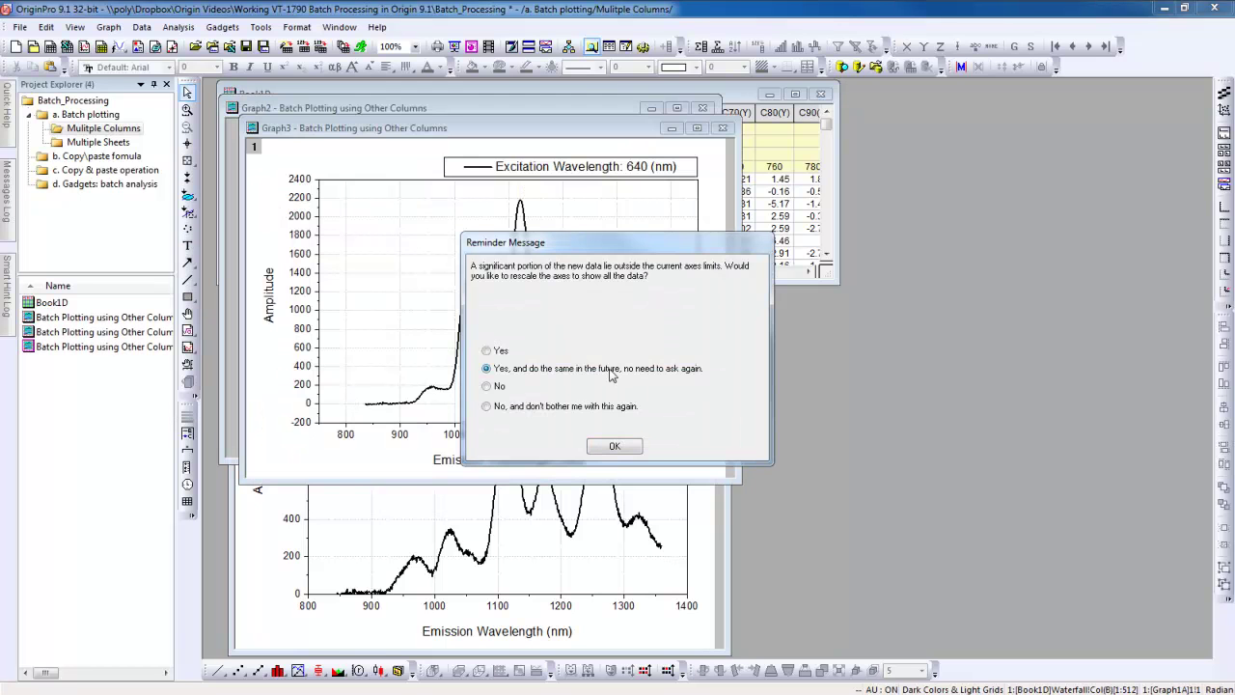
pyautogui.click(613, 449)
# Step: Hide the Book1D workbook
pyautogui.click(614, 448)
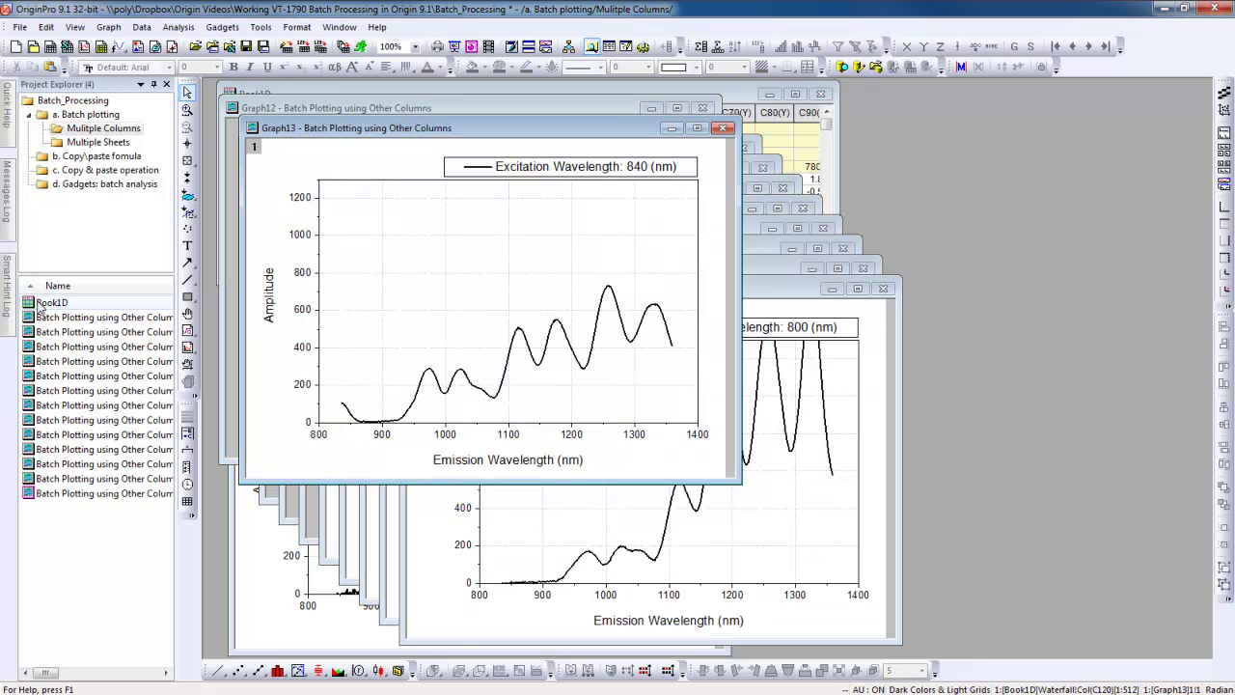
pyautogui.click(40, 304)
pyautogui.rightClick(40, 305)
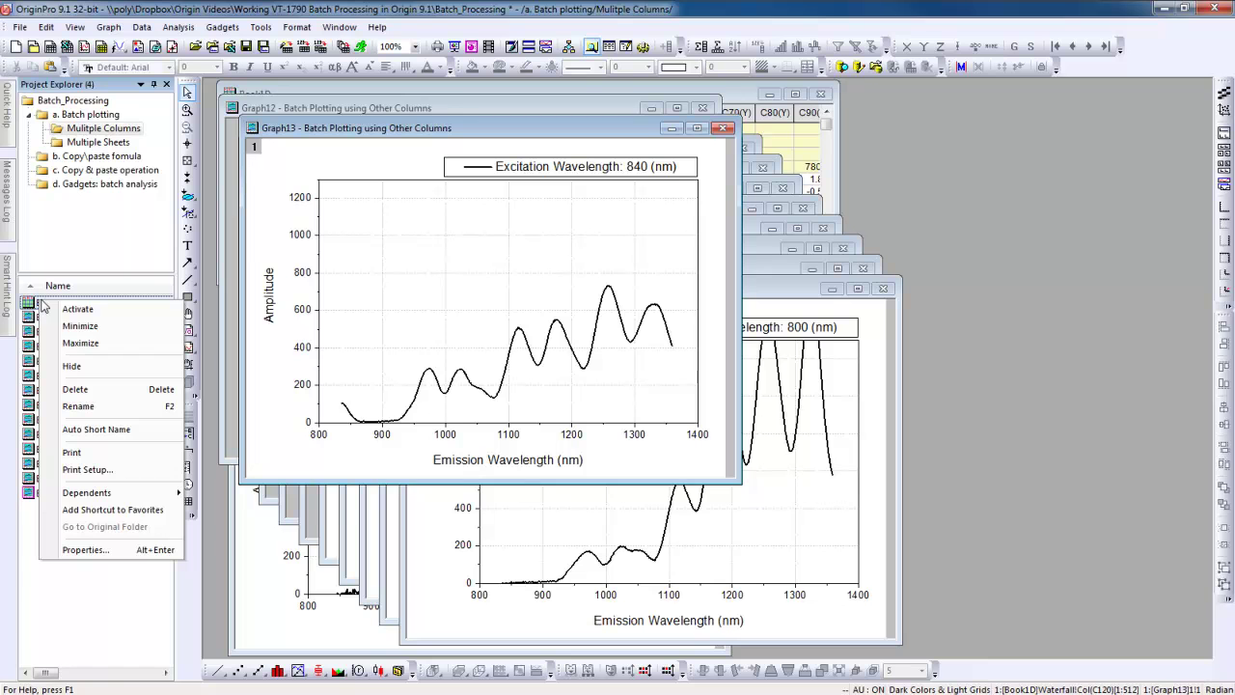
pyautogui.click(71, 369)
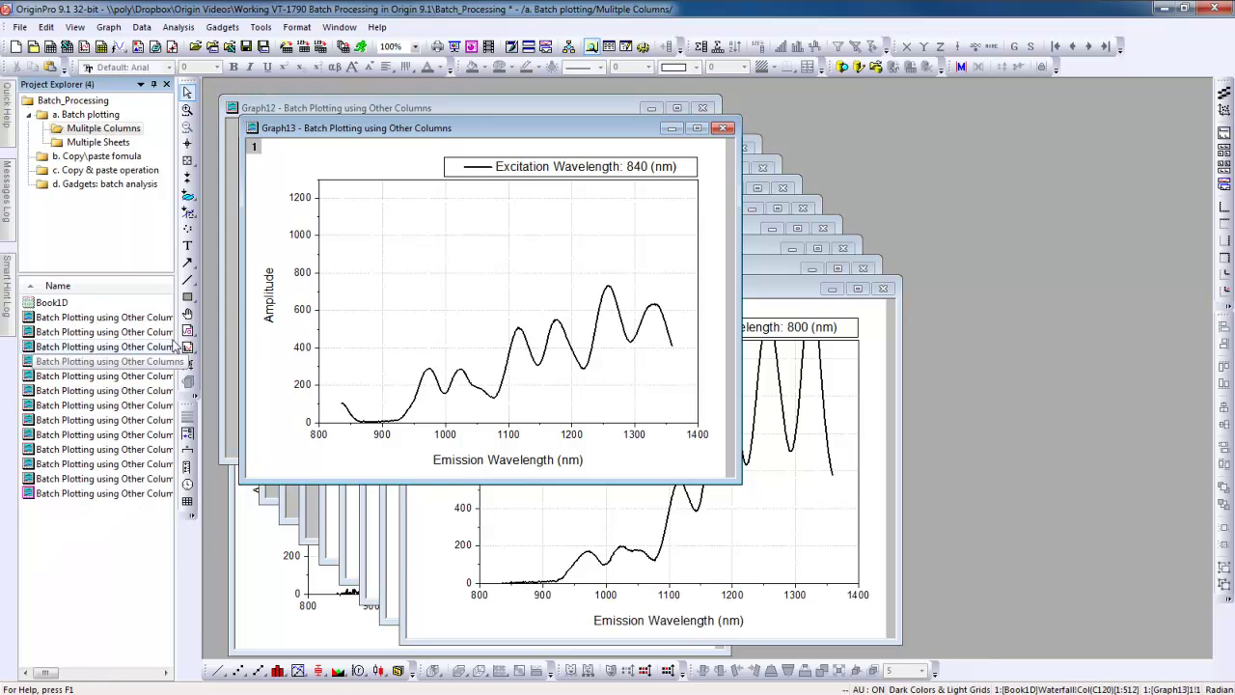
# Step: Tile the graph windows horizontally and switch to the Multiple Sheets folder
pyautogui.click(333, 29)
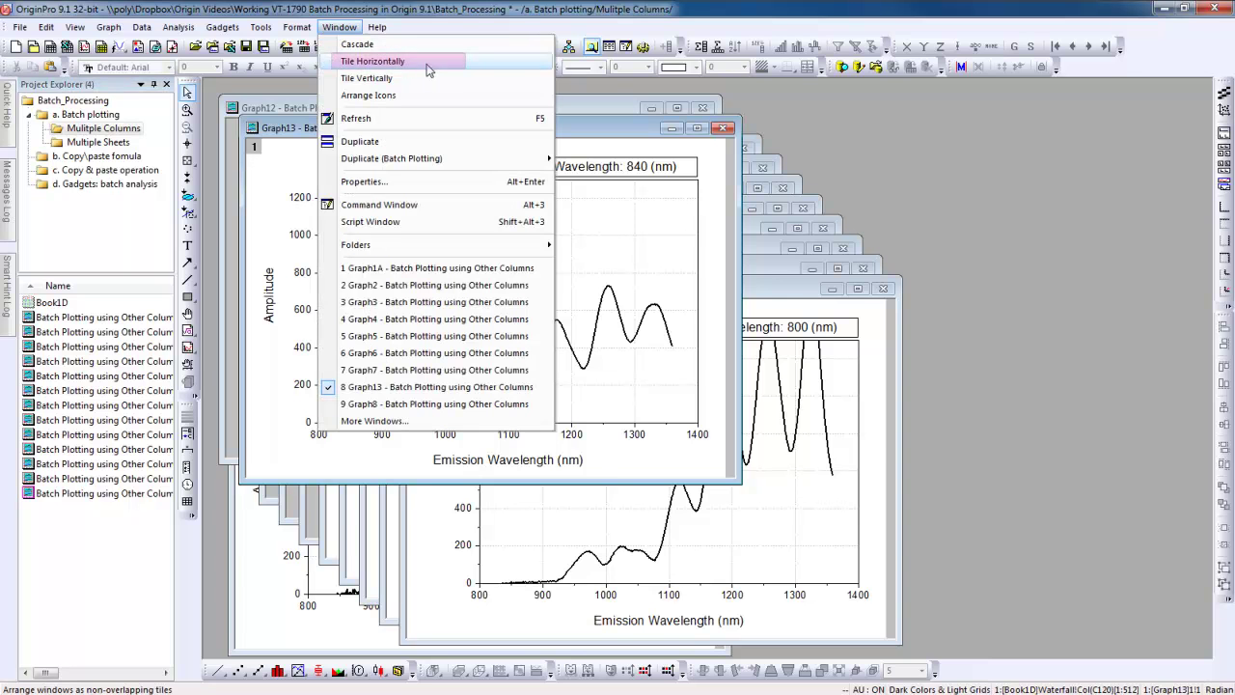
pyautogui.click(385, 61)
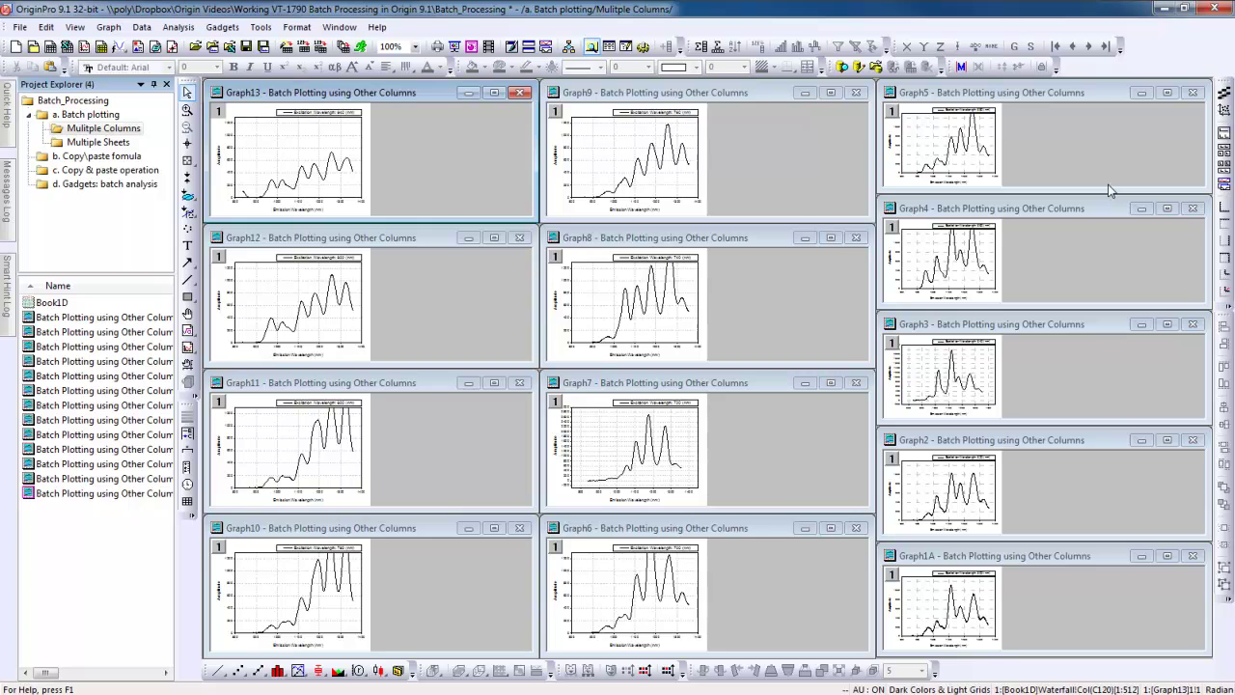
pyautogui.press('Down')
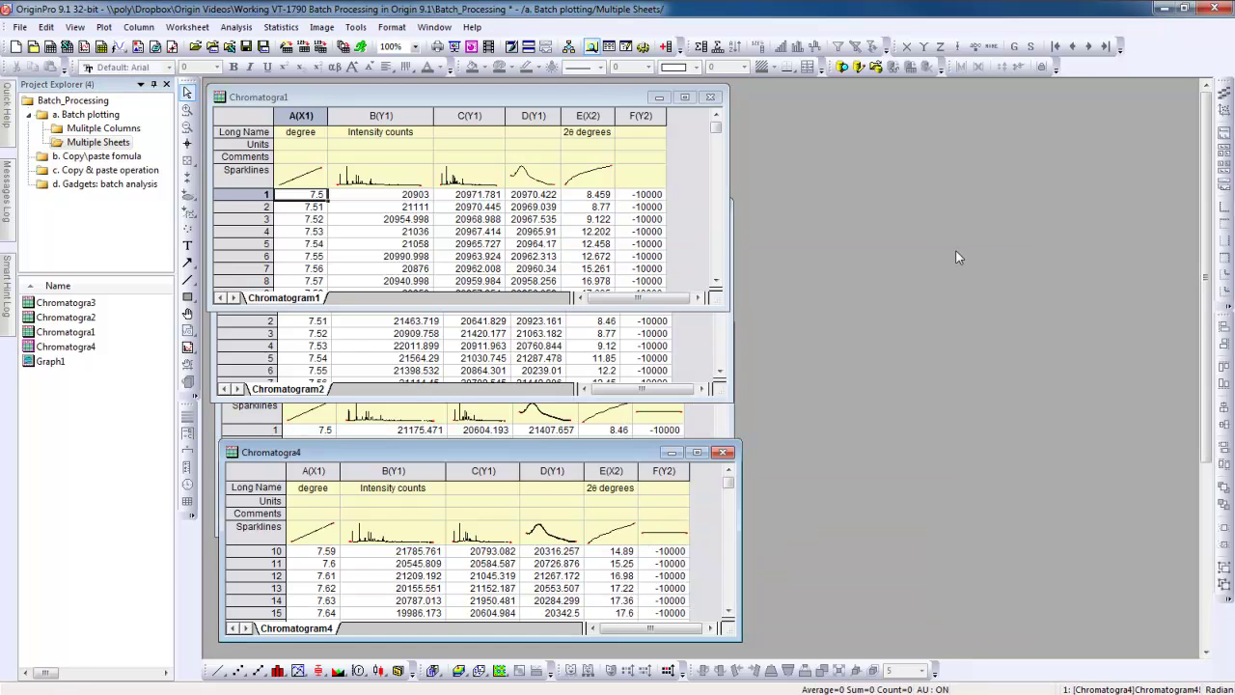
# Step: Minimize Graph1 and bring the Chromatogram2, 3 and 4 worksheets to the front
pyautogui.click(963, 251)
pyautogui.click(706, 338)
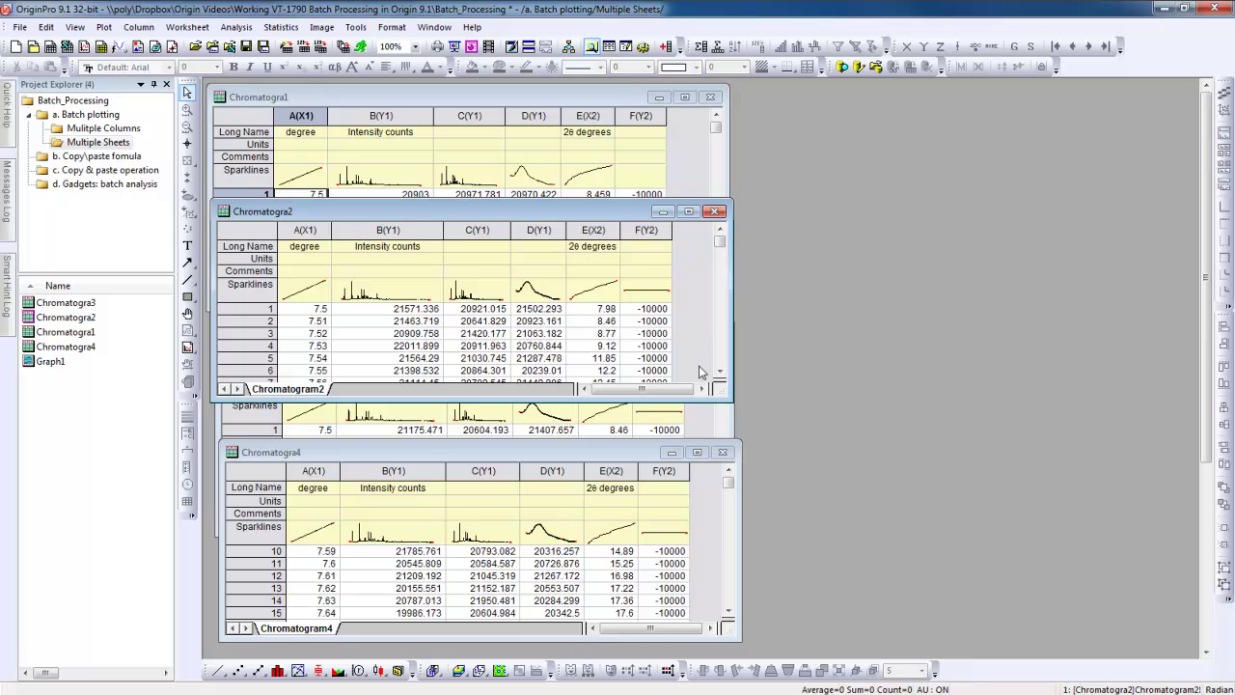
pyautogui.click(703, 421)
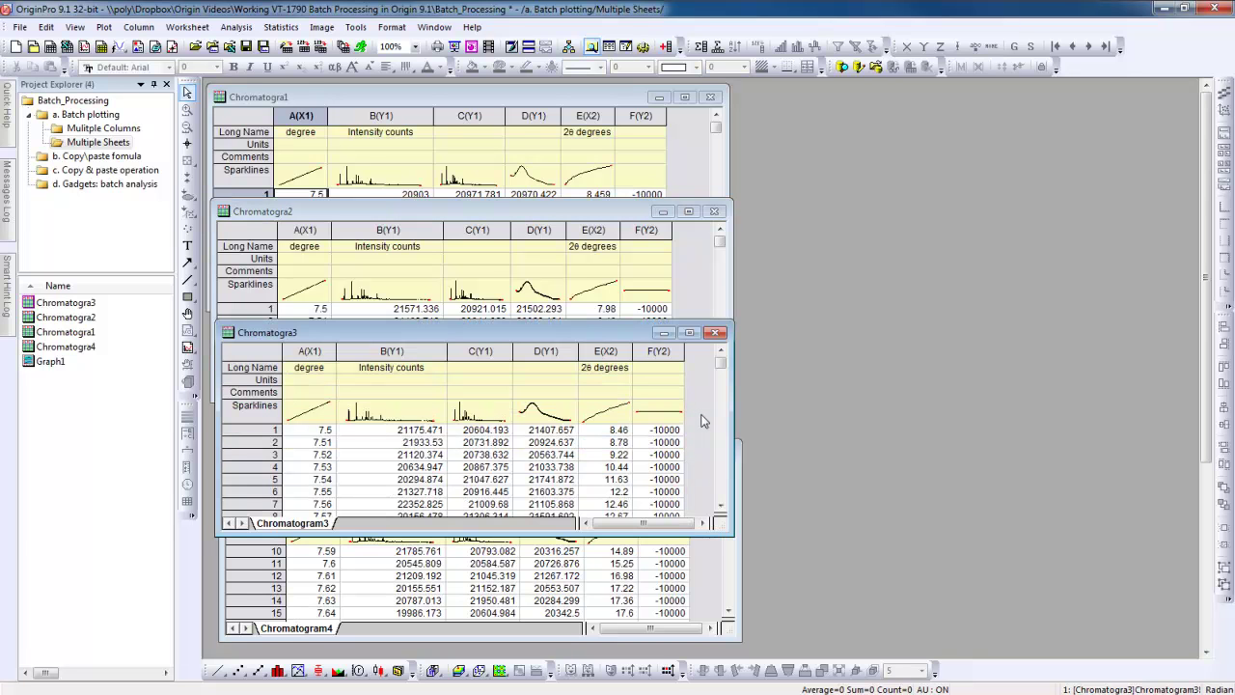
pyautogui.click(706, 575)
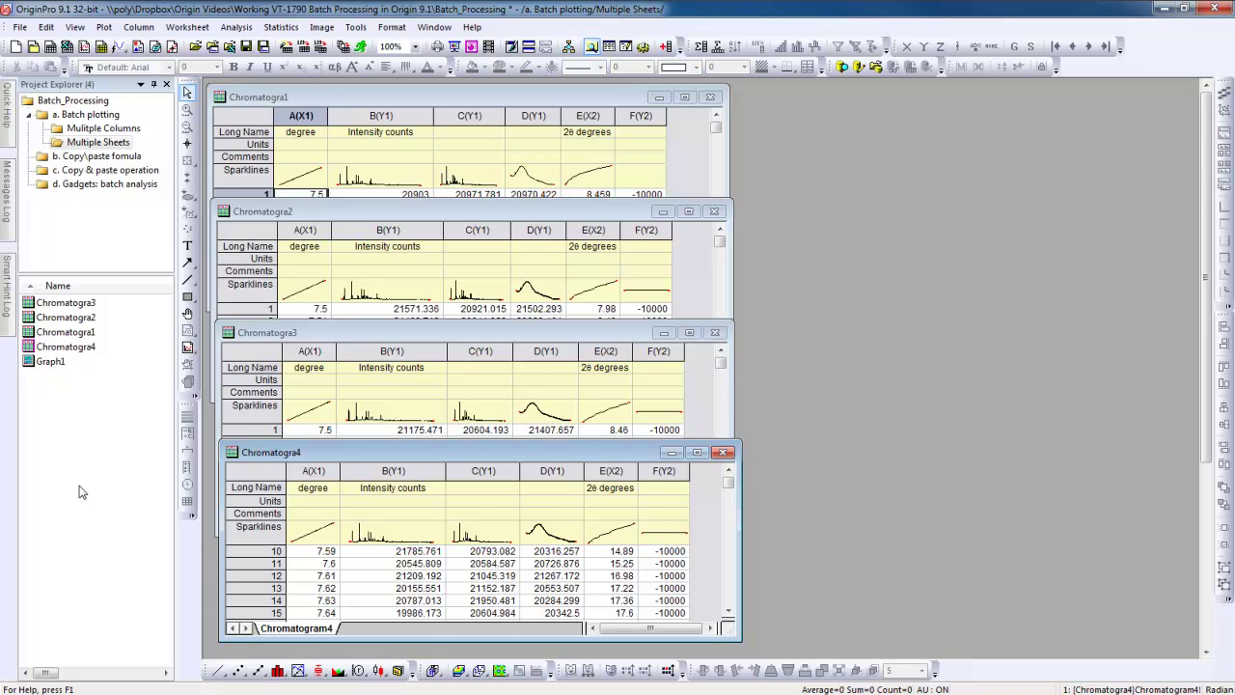
# Step: Bring Graph1 in front of the worksheets and check its window menu without duplicating
pyautogui.doubleClick(56, 363)
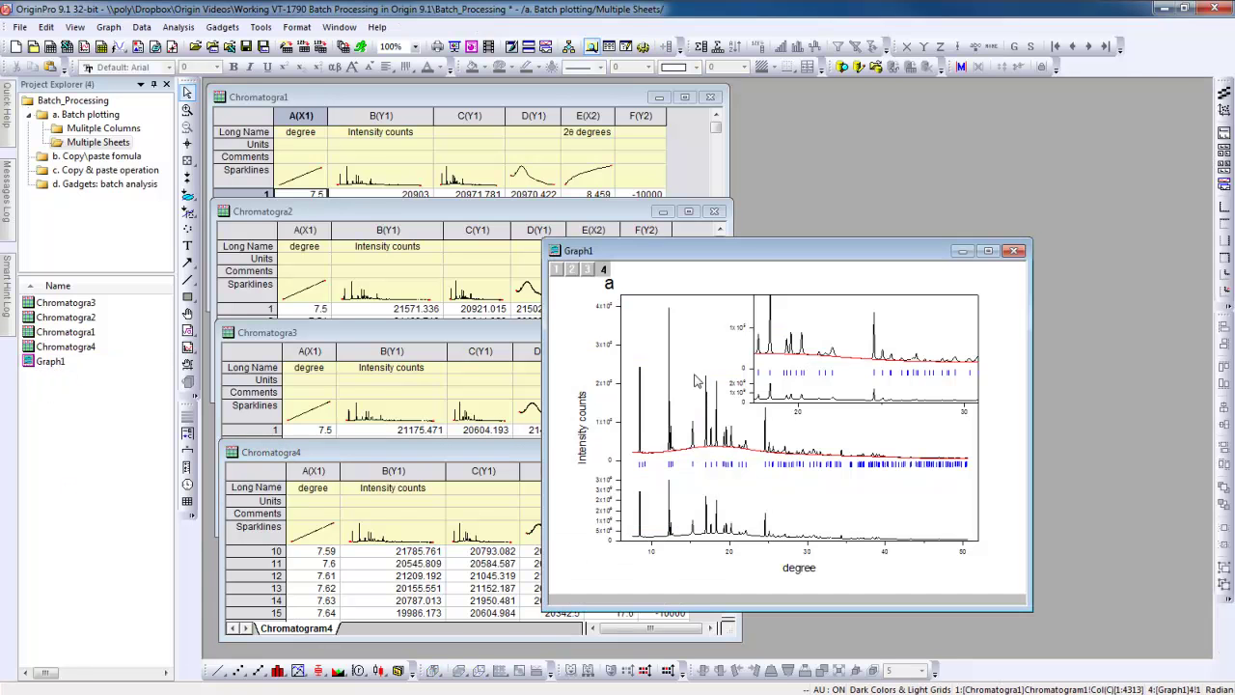
pyautogui.rightClick(757, 256)
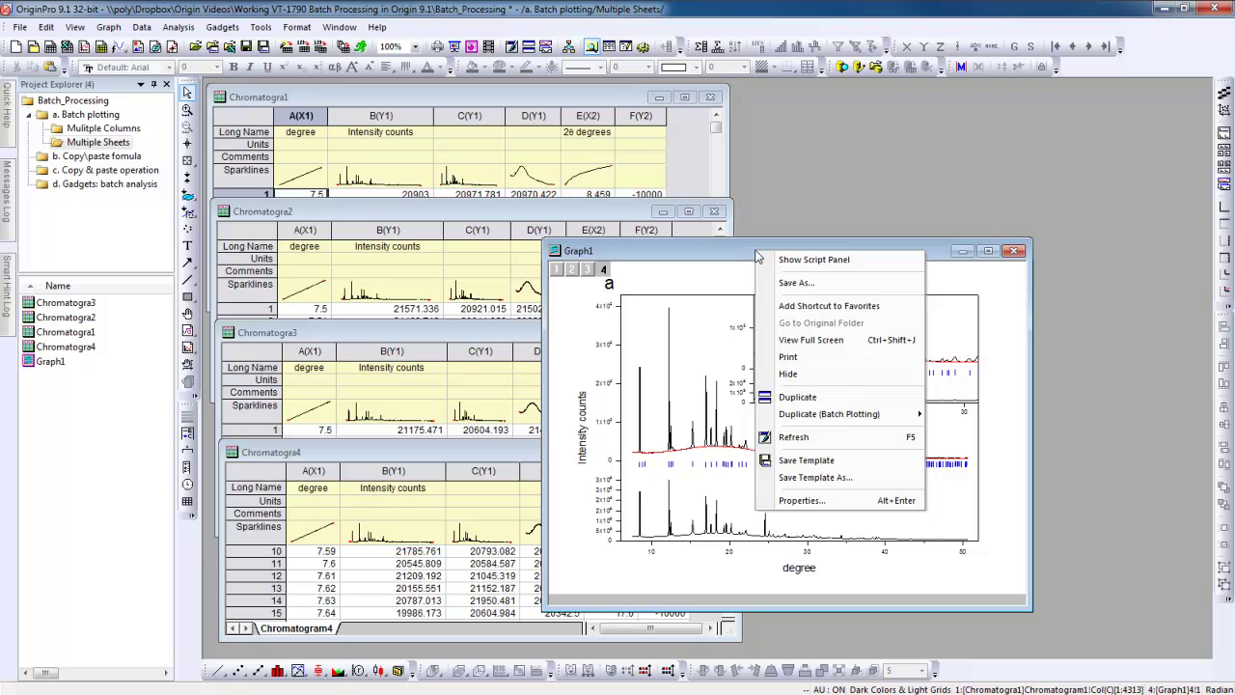
pyautogui.moveTo(903, 417)
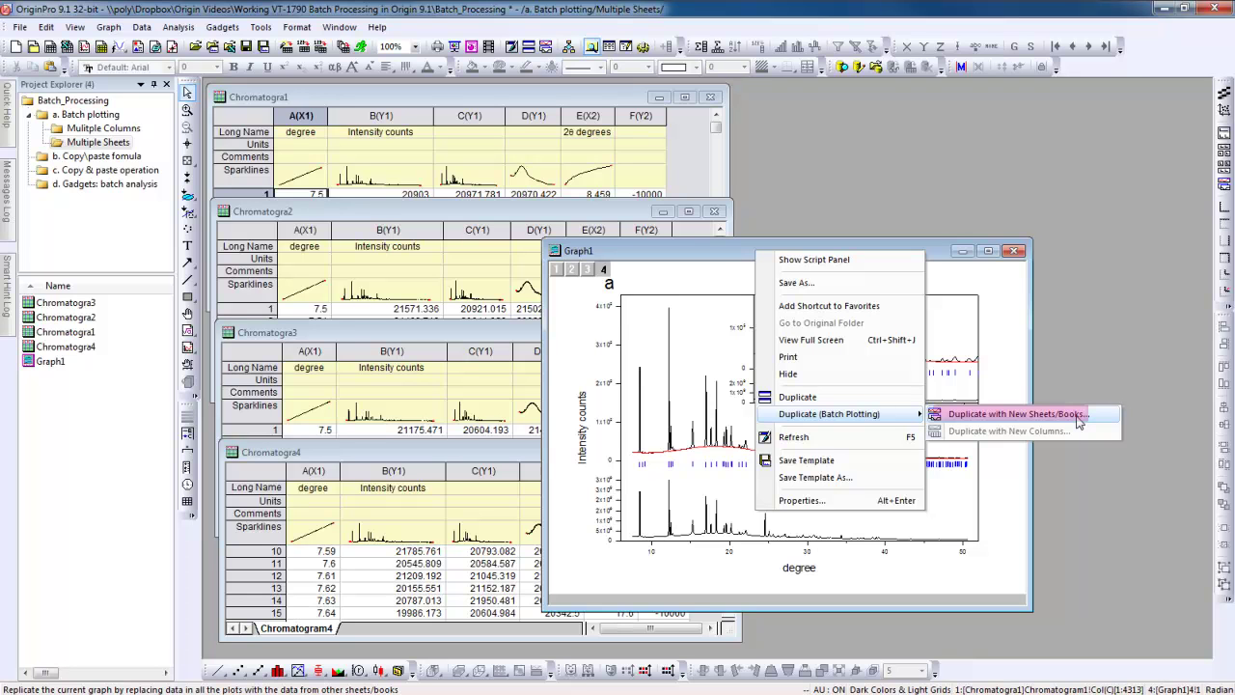
pyautogui.click(944, 257)
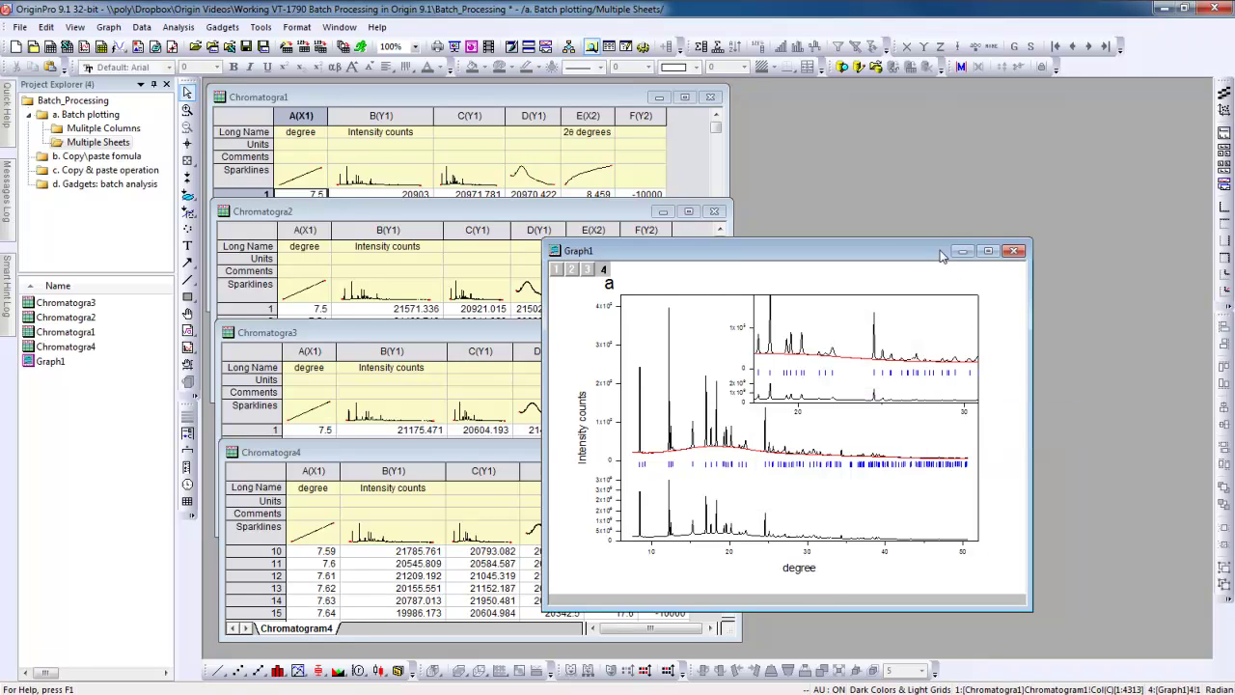
# Step: Duplicate Graph1 with the Chromatogram2, 3 and 4 sheets
pyautogui.click(545, 48)
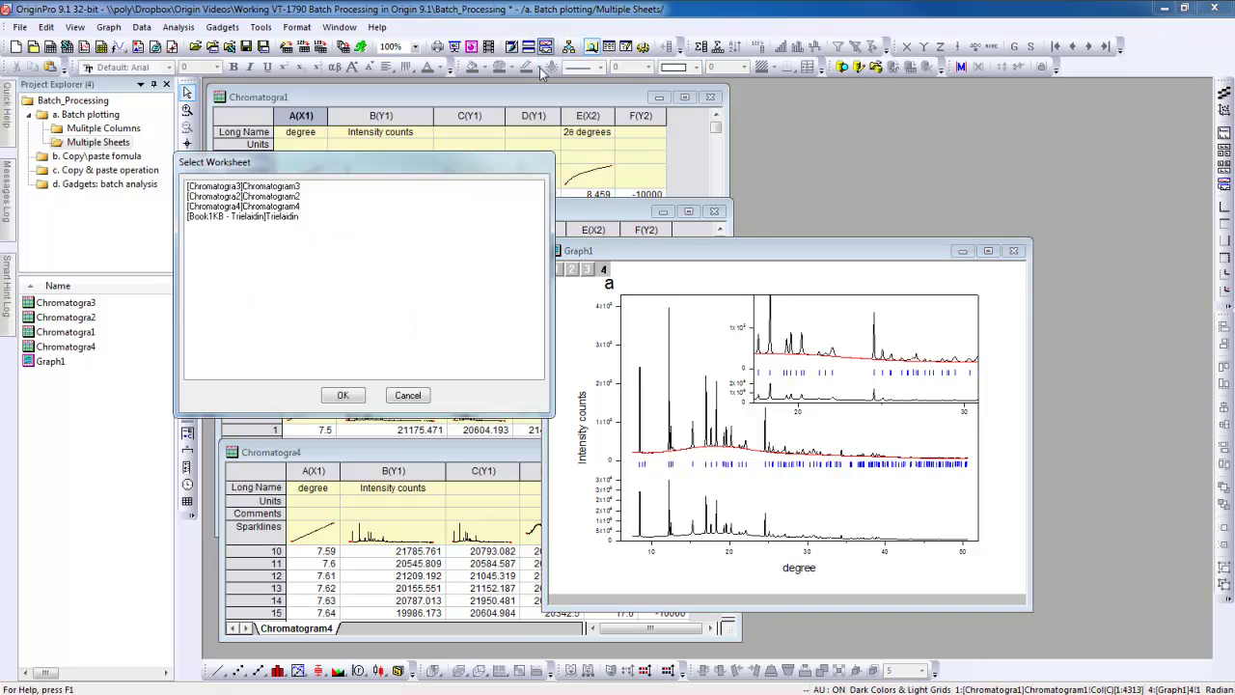
pyautogui.click(205, 189)
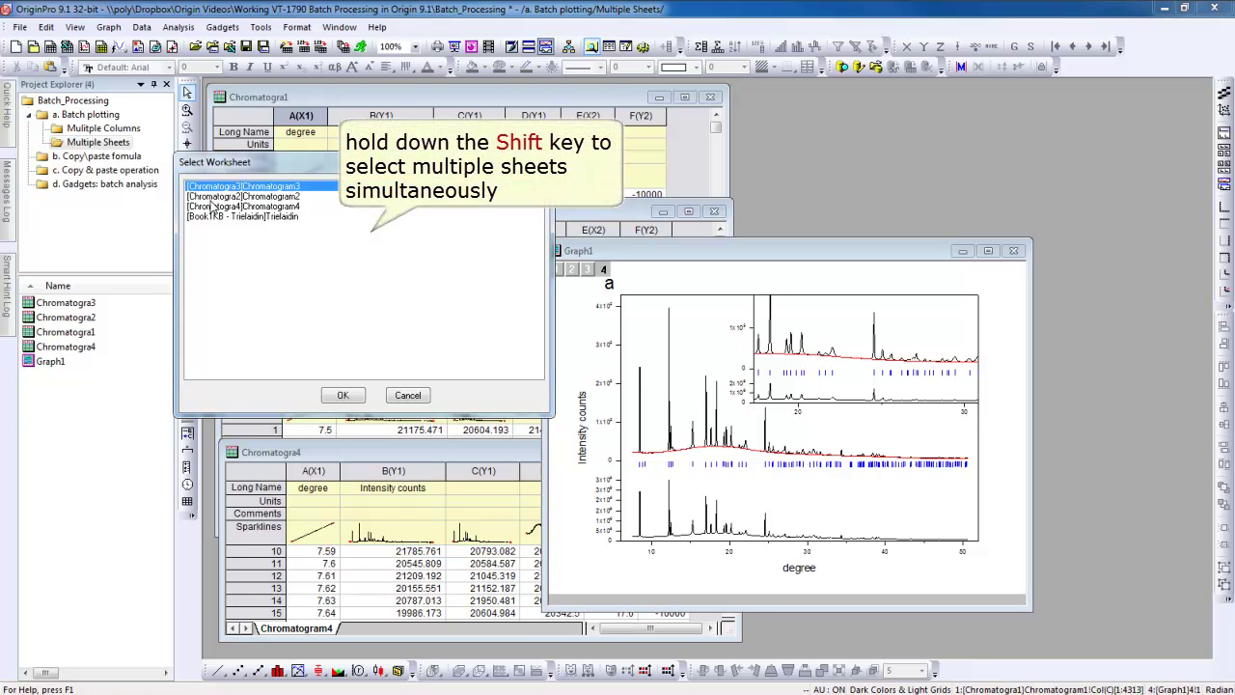
pyautogui.keyDown('shift'); pyautogui.click(216, 207); pyautogui.keyUp('shift')
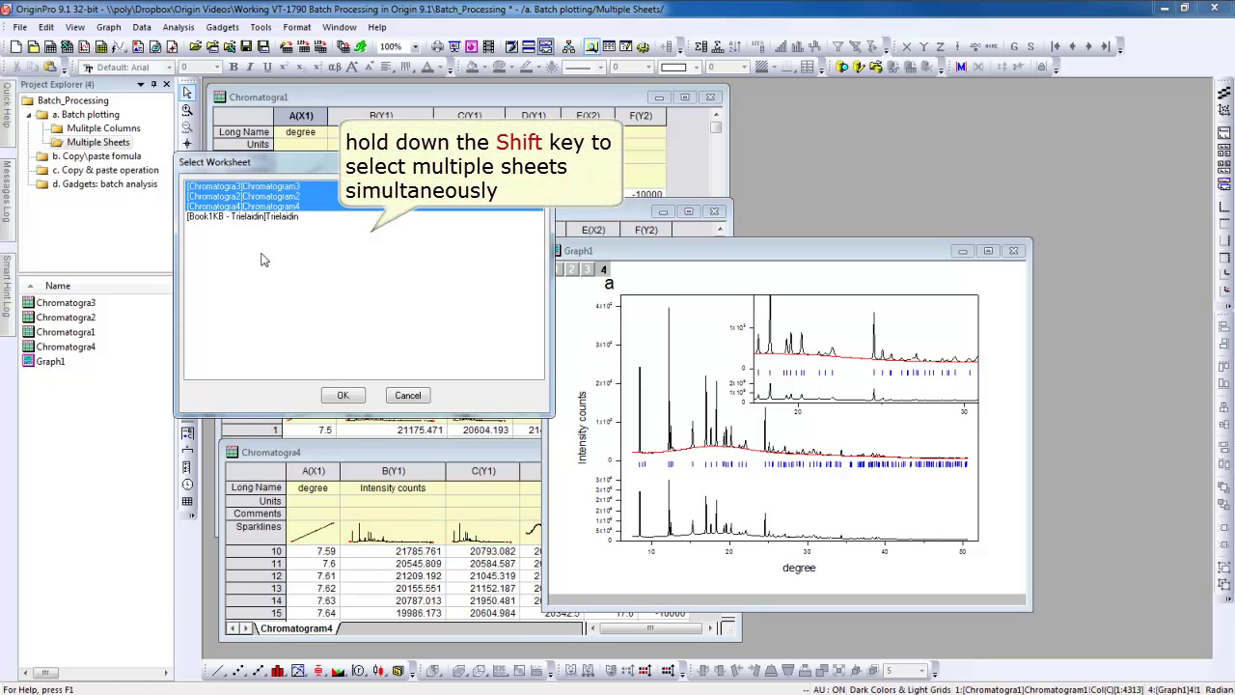
pyautogui.click(342, 397)
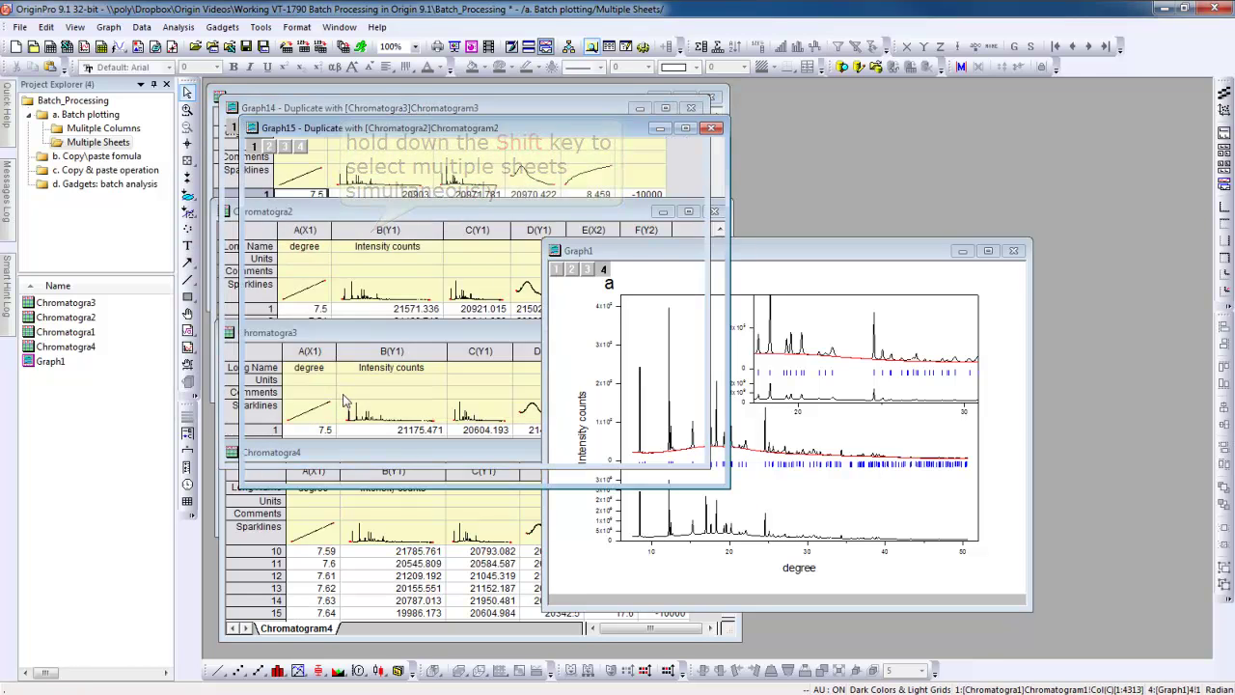
# Step: Hide the four chromatogram workbooks
pyautogui.click(47, 305)
pyautogui.moveTo(47, 305); pyautogui.dragTo(65, 354)
pyautogui.rightClick(60, 307)
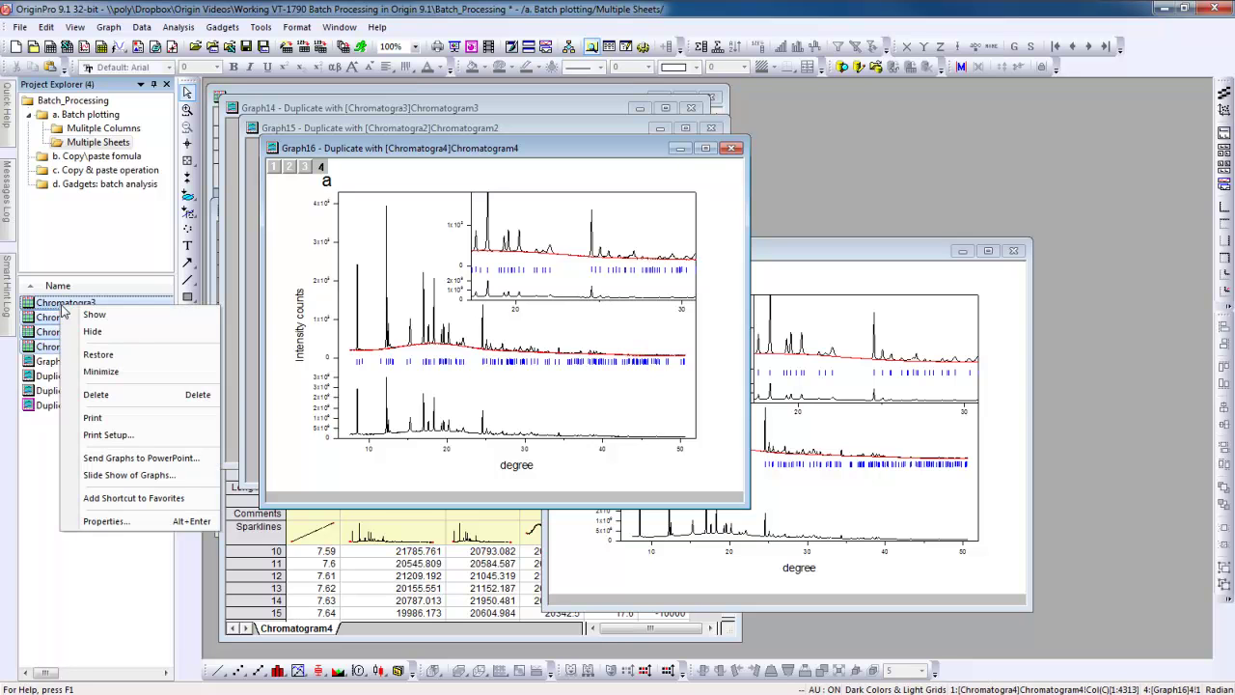
pyautogui.click(114, 334)
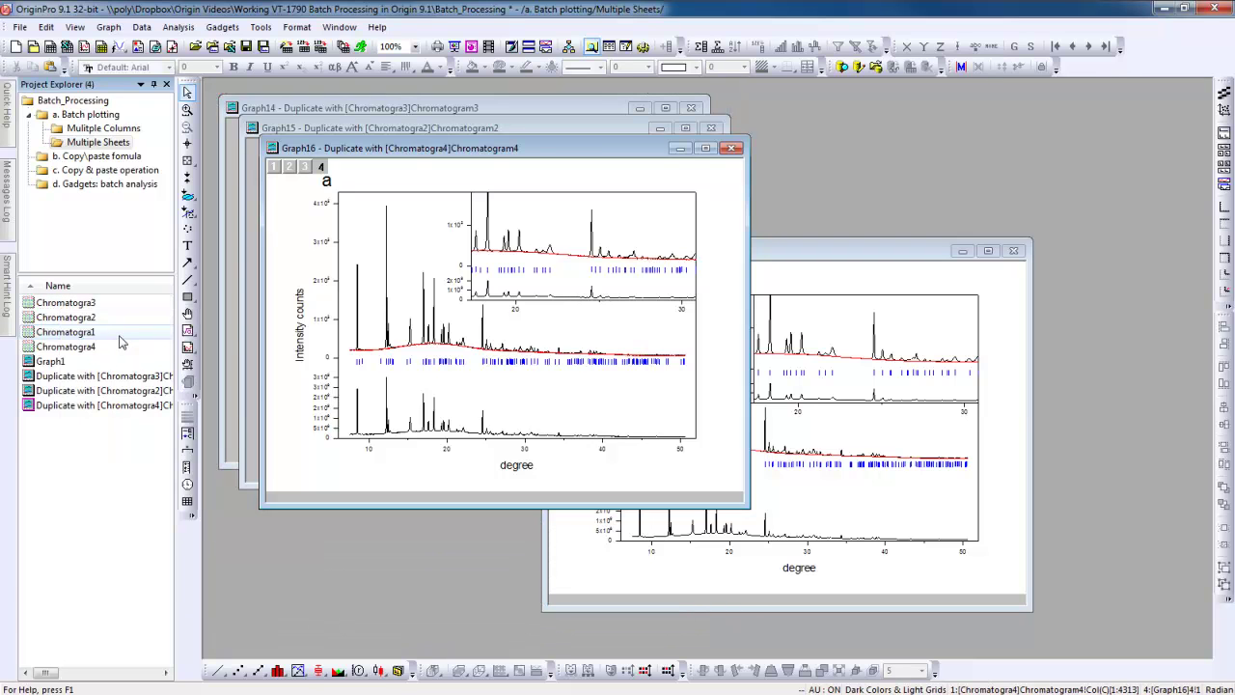
# Step: Tile the four graphs in a grid and open the Copy\paste fomula folder
pyautogui.click(333, 28)
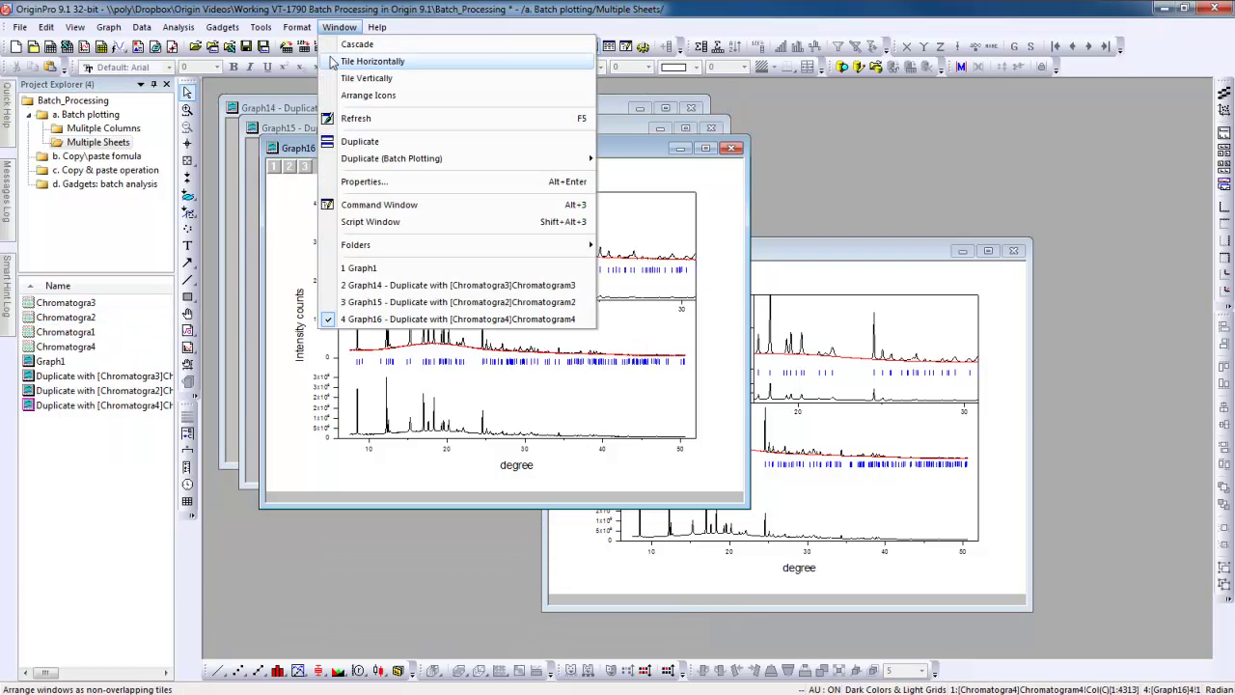
pyautogui.click(456, 68)
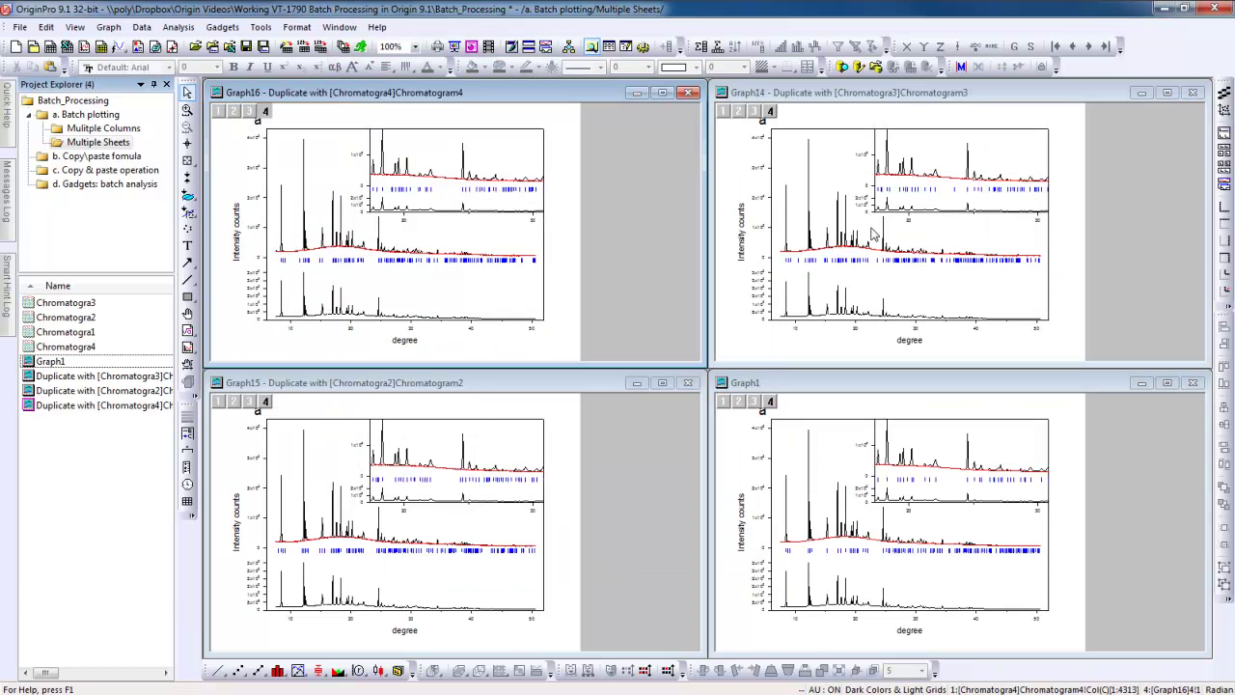
pyautogui.click(64, 158)
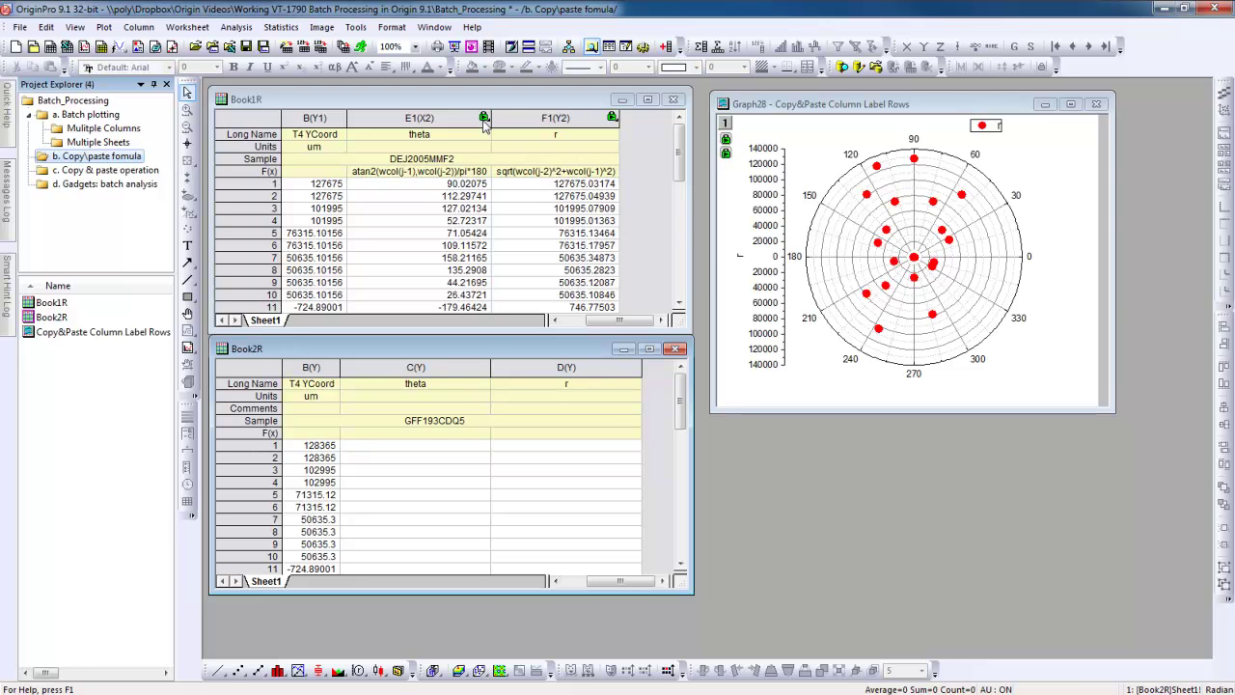
# Step: Inspect column F's formula in Book1R's column settings
pyautogui.click(612, 117)
pyautogui.click(638, 147)
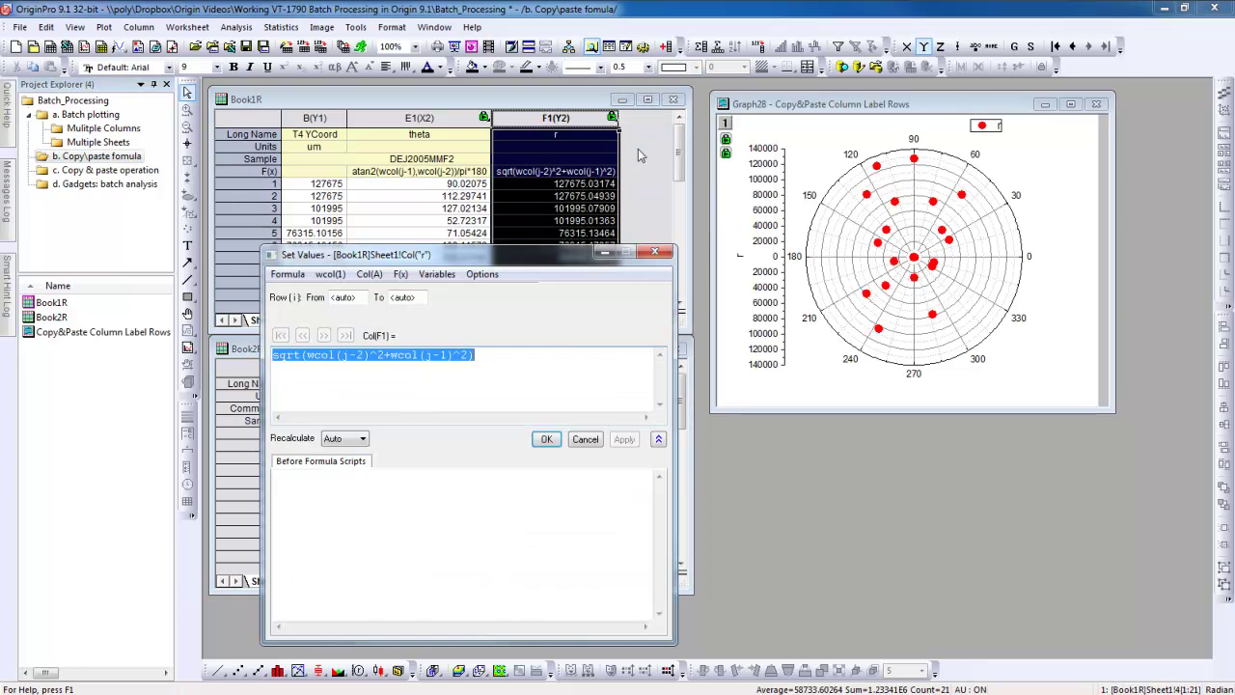
pyautogui.click(563, 354)
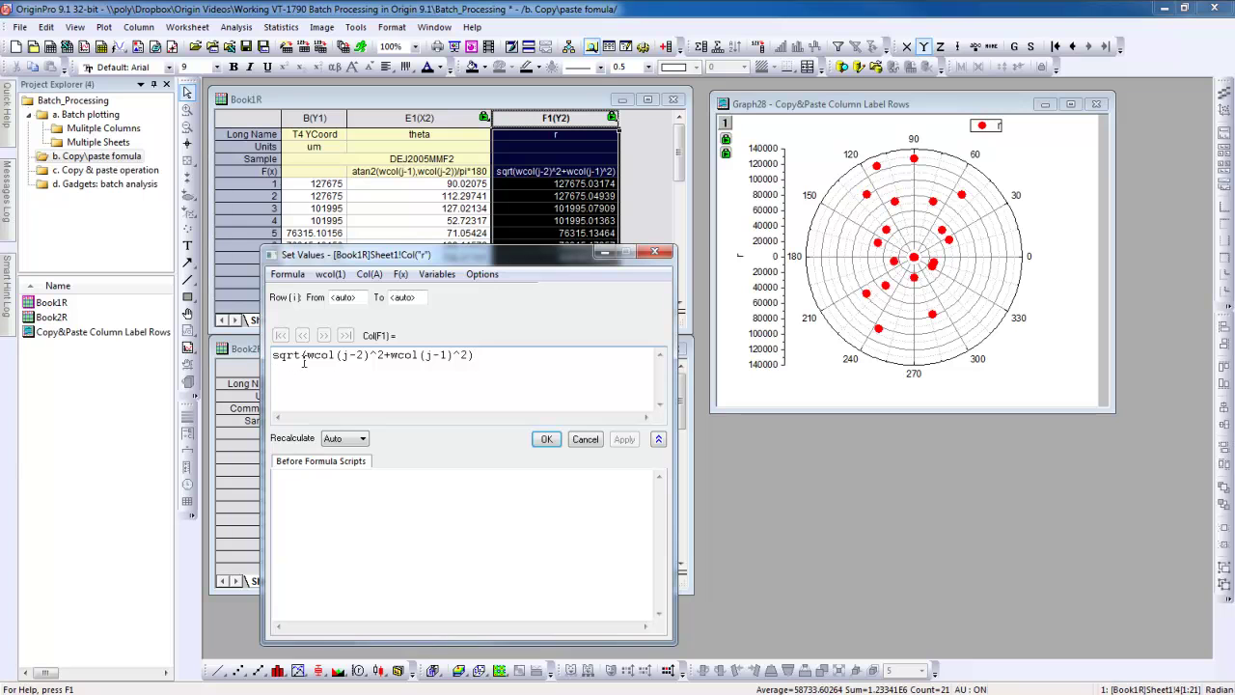
pyautogui.click(544, 440)
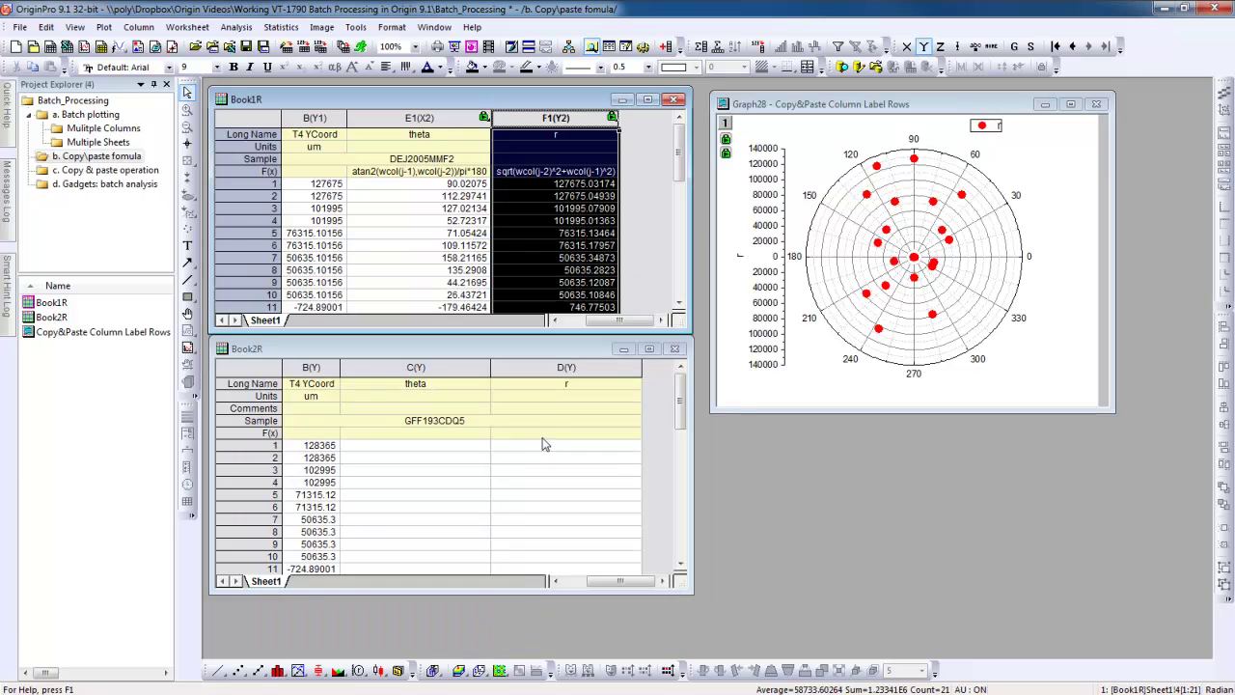
pyautogui.click(645, 212)
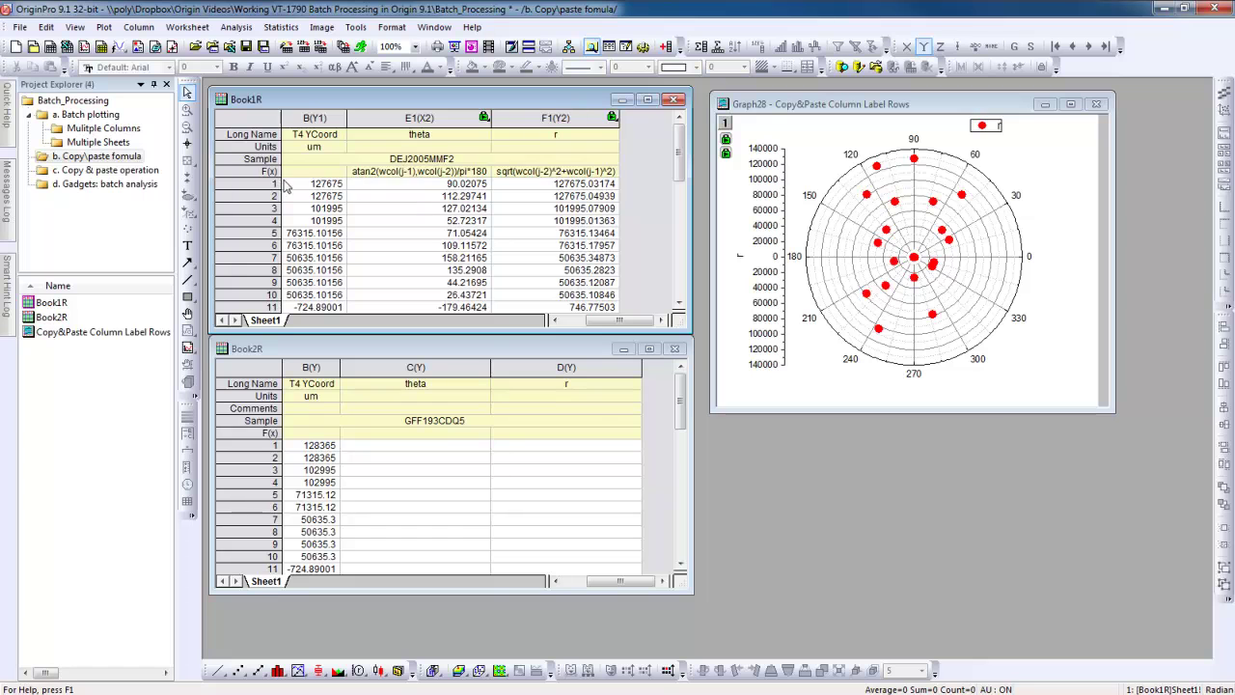
pyautogui.click(263, 170)
pyautogui.click(637, 188)
# Step: Copy Book1R's column E and F formulas and paste them into Book2R's columns C and D
pyautogui.moveTo(406, 117); pyautogui.dragTo(553, 120)
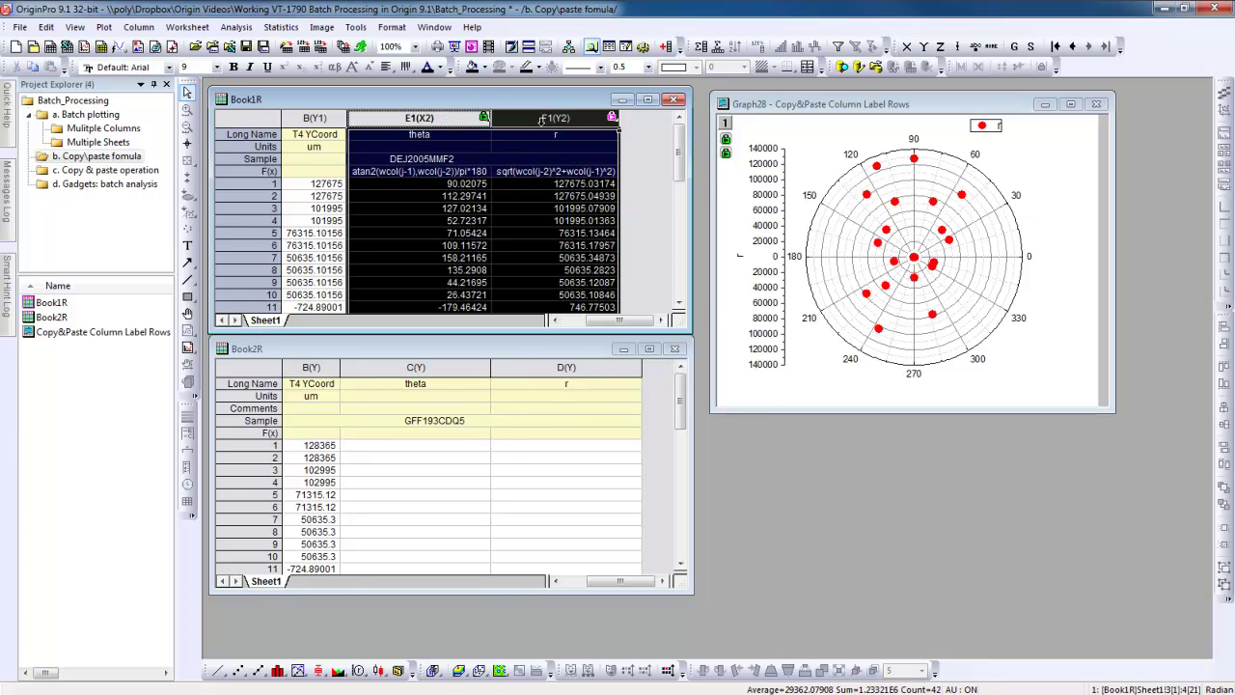
pyautogui.rightClick(541, 118)
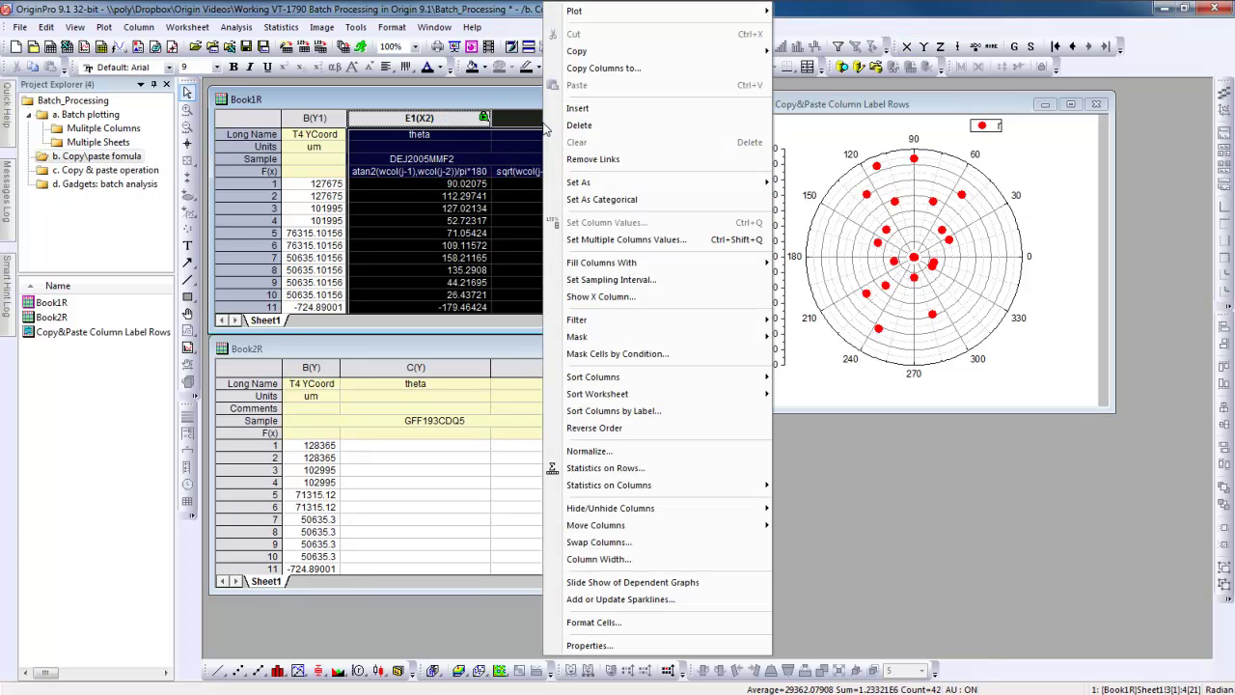
pyautogui.moveTo(622, 60)
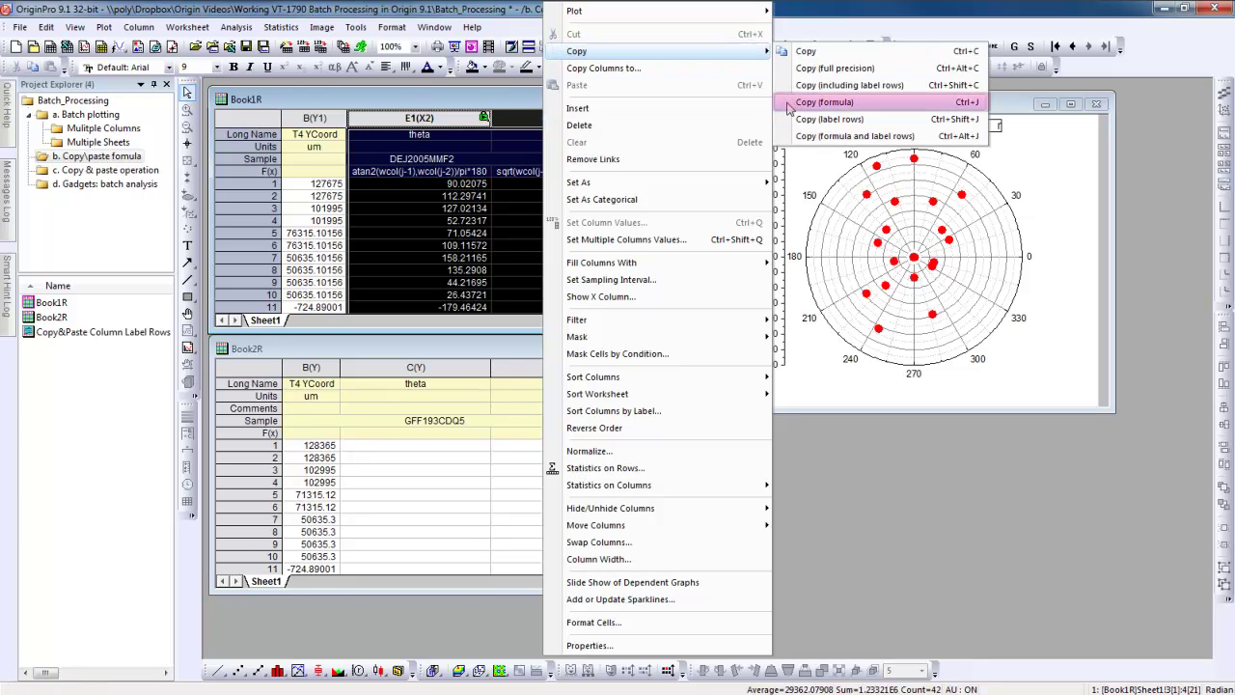
pyautogui.click(929, 108)
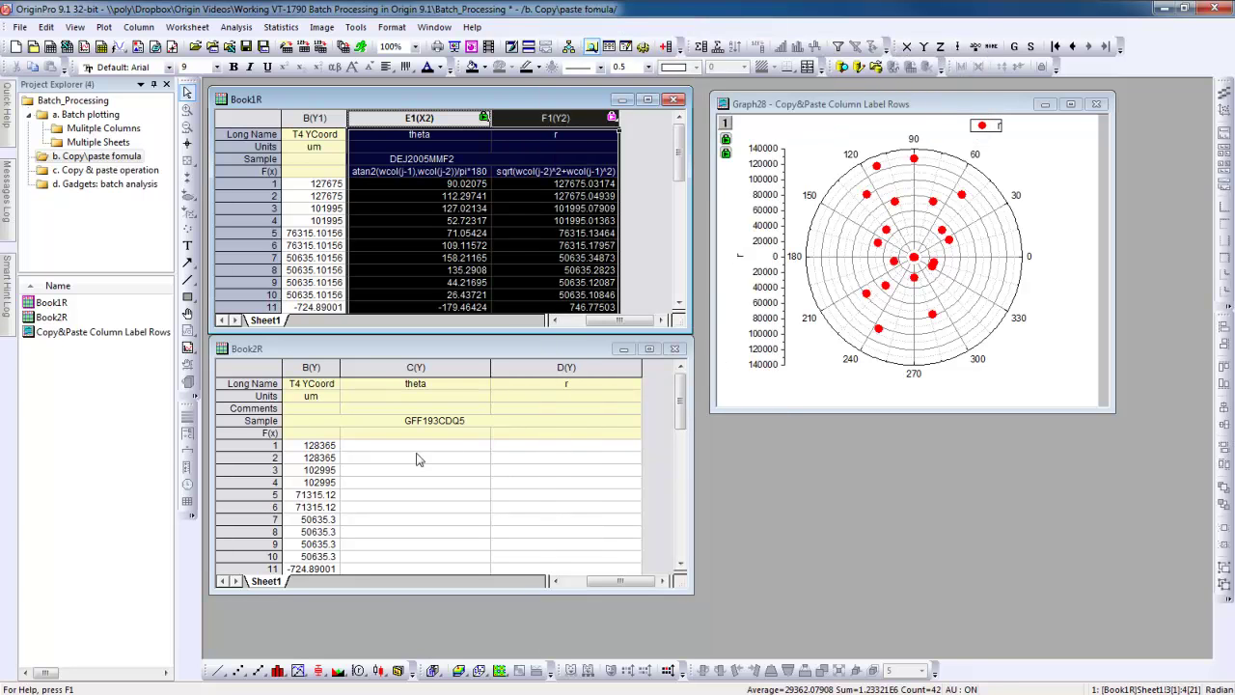
pyautogui.moveTo(376, 374); pyautogui.dragTo(528, 379)
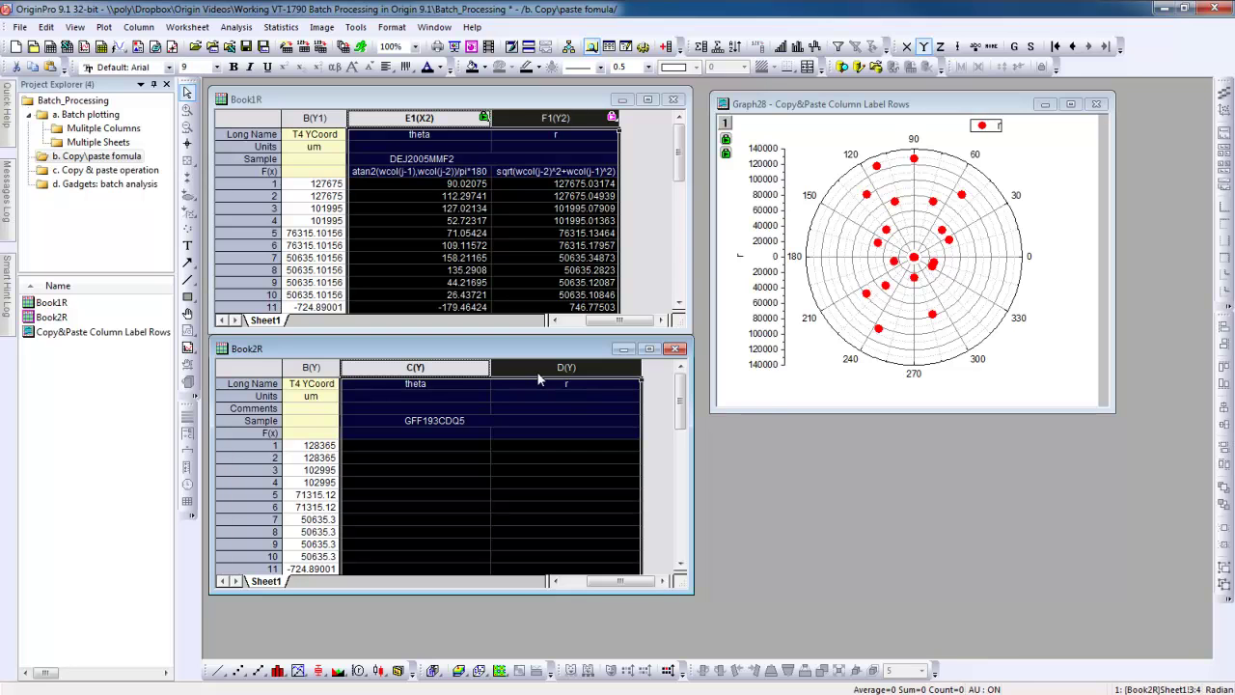
pyautogui.rightClick(538, 379)
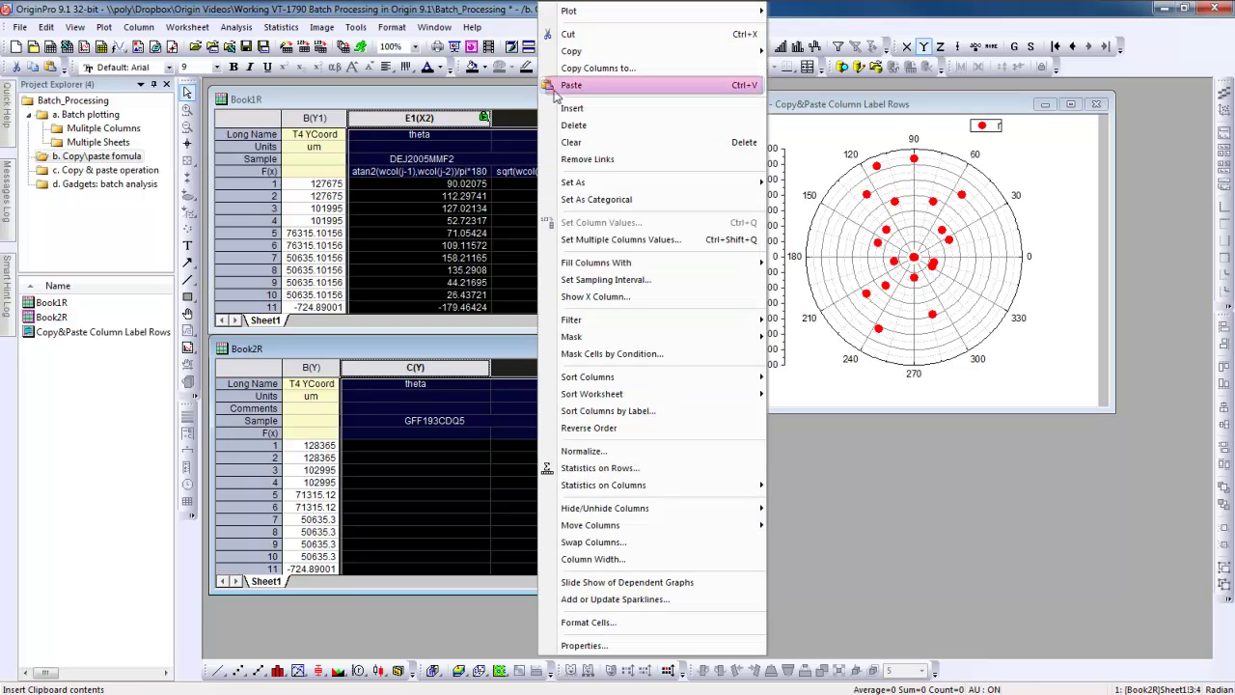
pyautogui.click(695, 89)
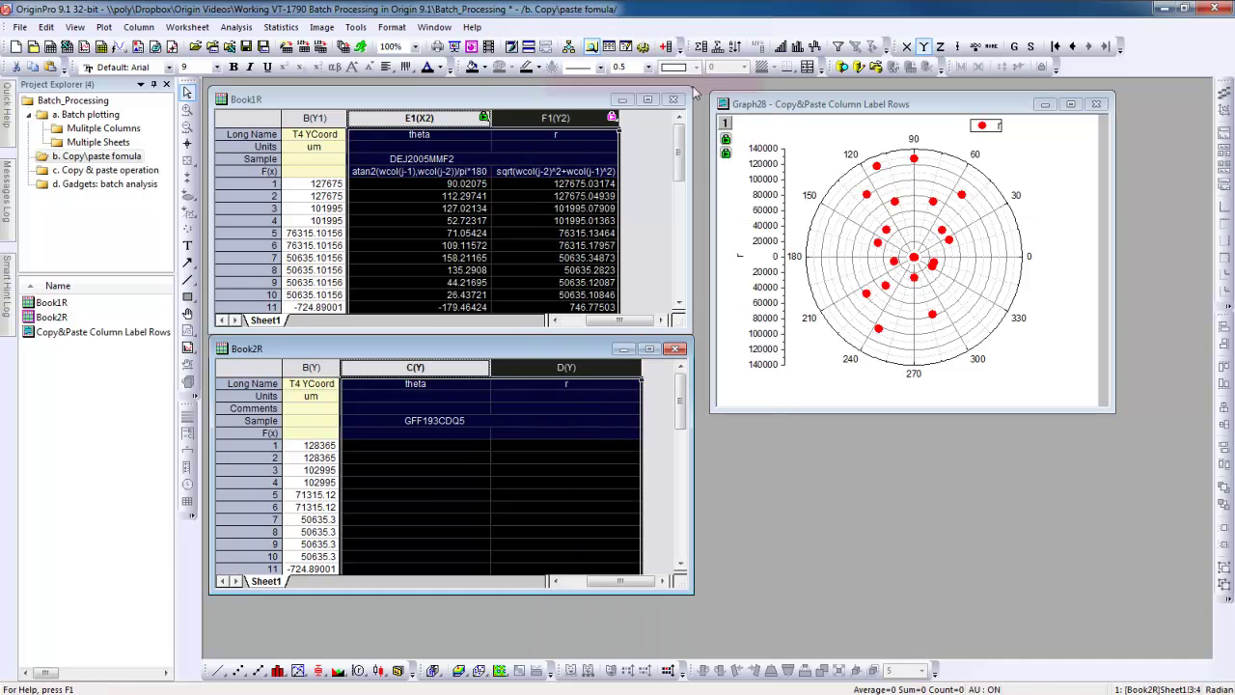
# Step: Confirm the linear fit settings on Graph1BO's B data and copy that fit operation
pyautogui.click(657, 406)
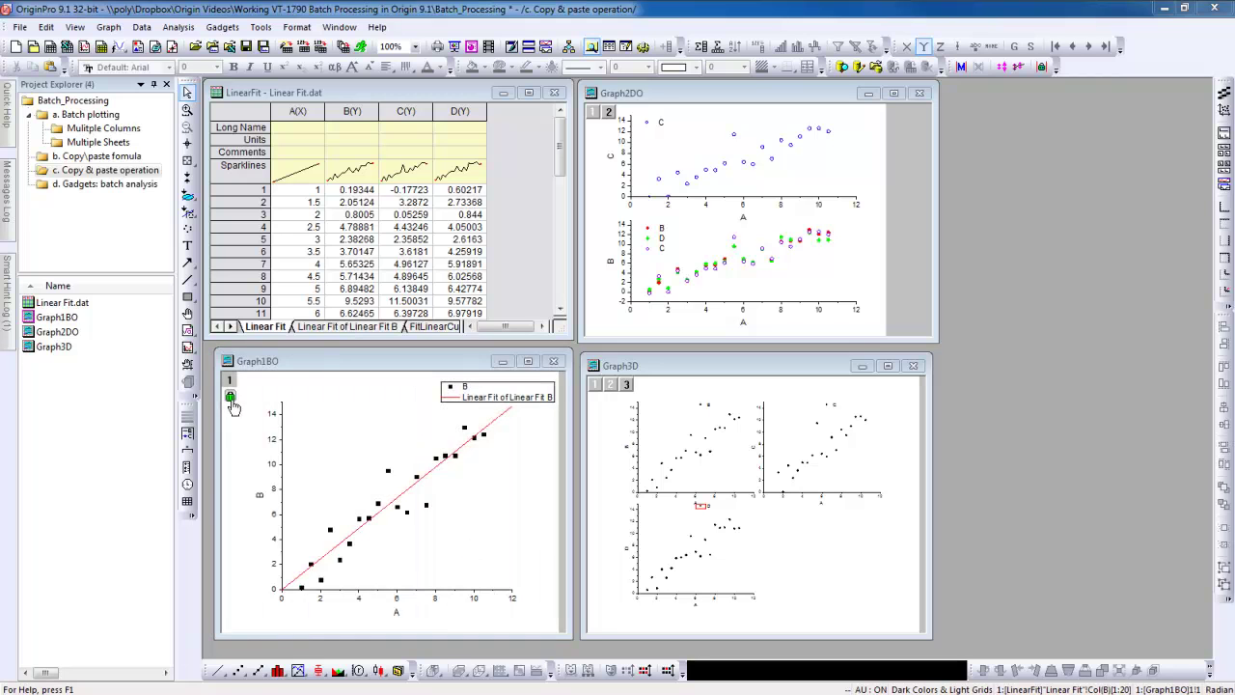
pyautogui.click(232, 404)
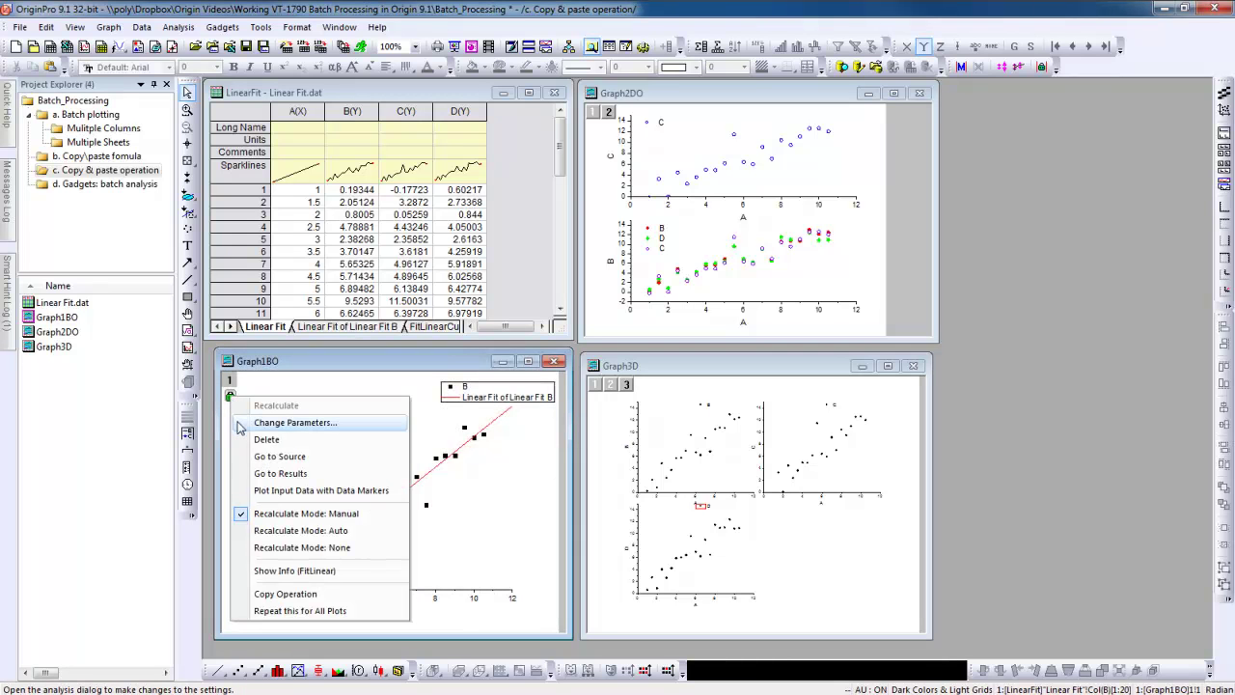
pyautogui.click(344, 428)
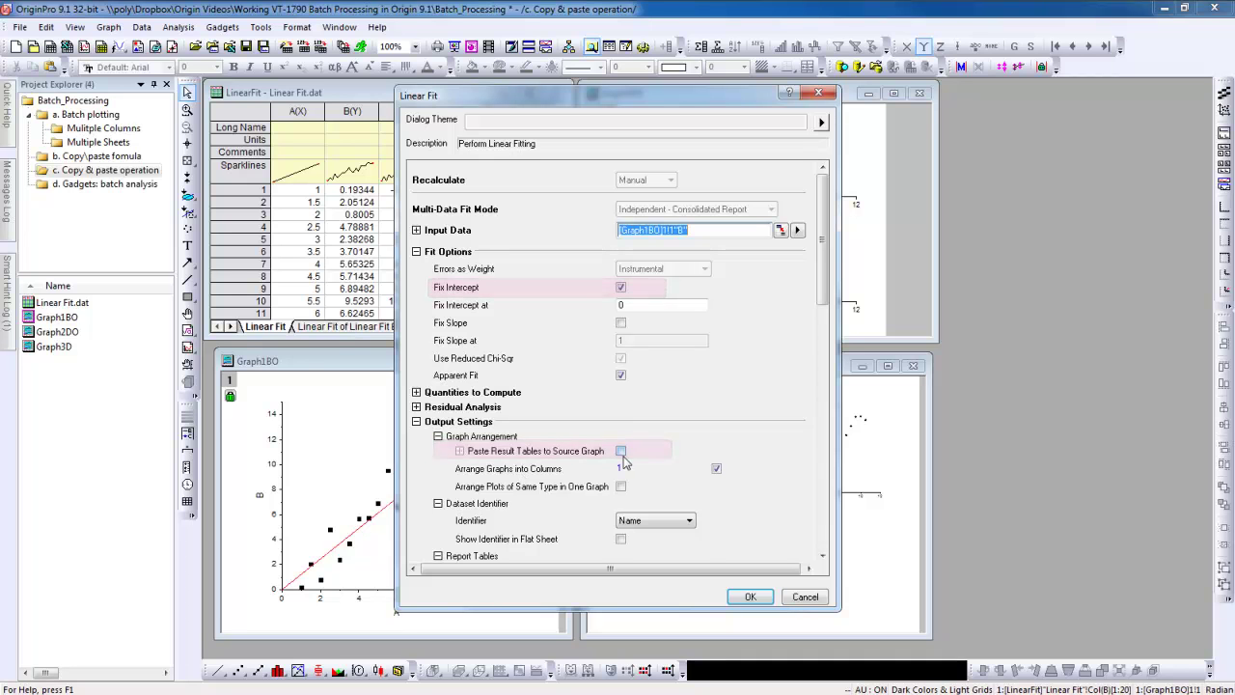
pyautogui.click(743, 598)
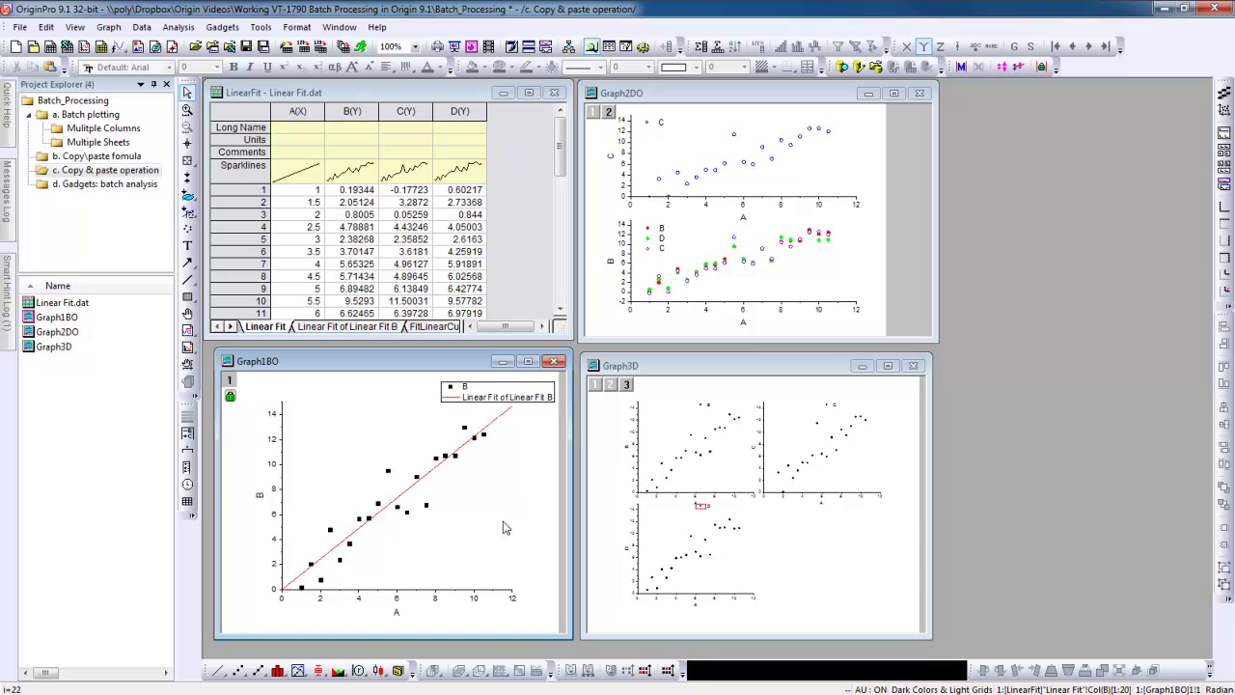
pyautogui.click(229, 395)
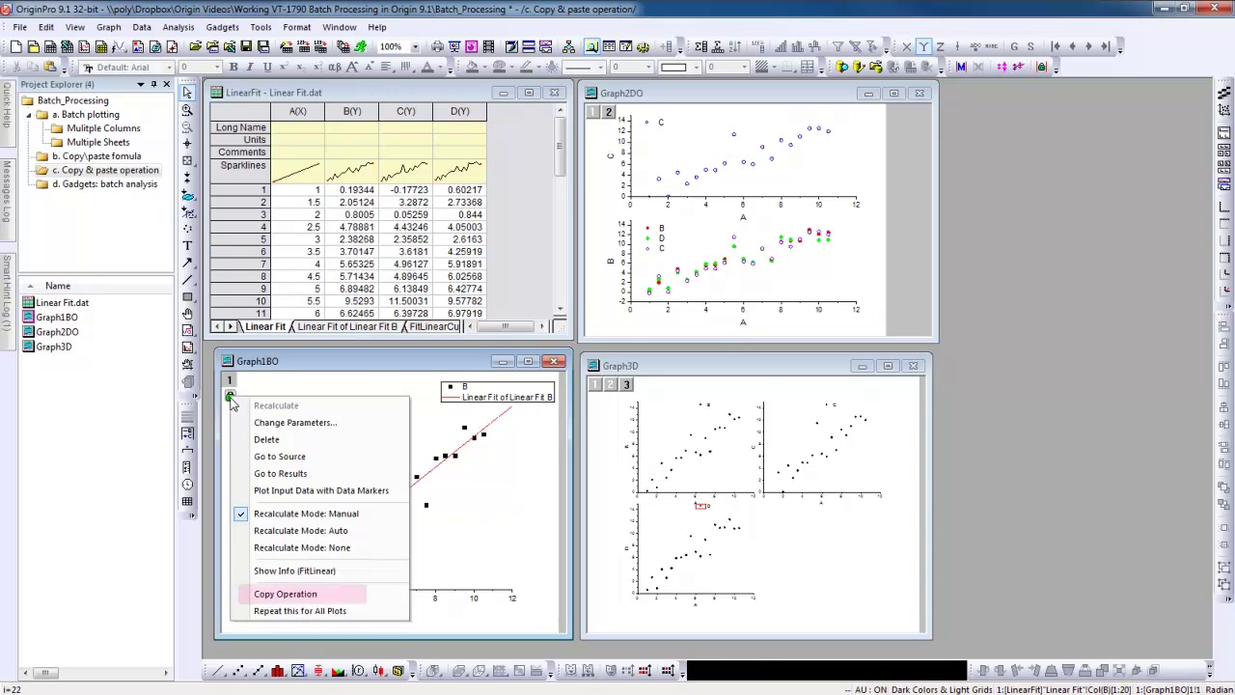
pyautogui.click(307, 596)
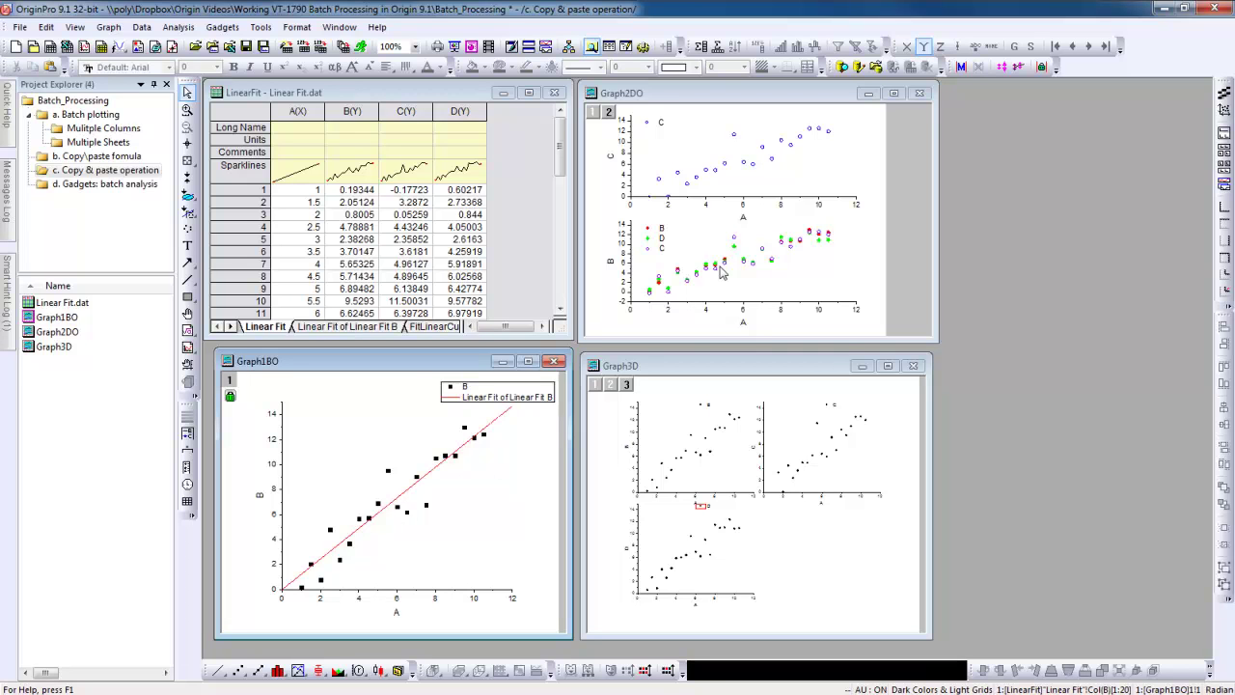
# Step: Maximize Graph2DO and paste the linear fit onto the top layer's C plot
pyautogui.click(893, 93)
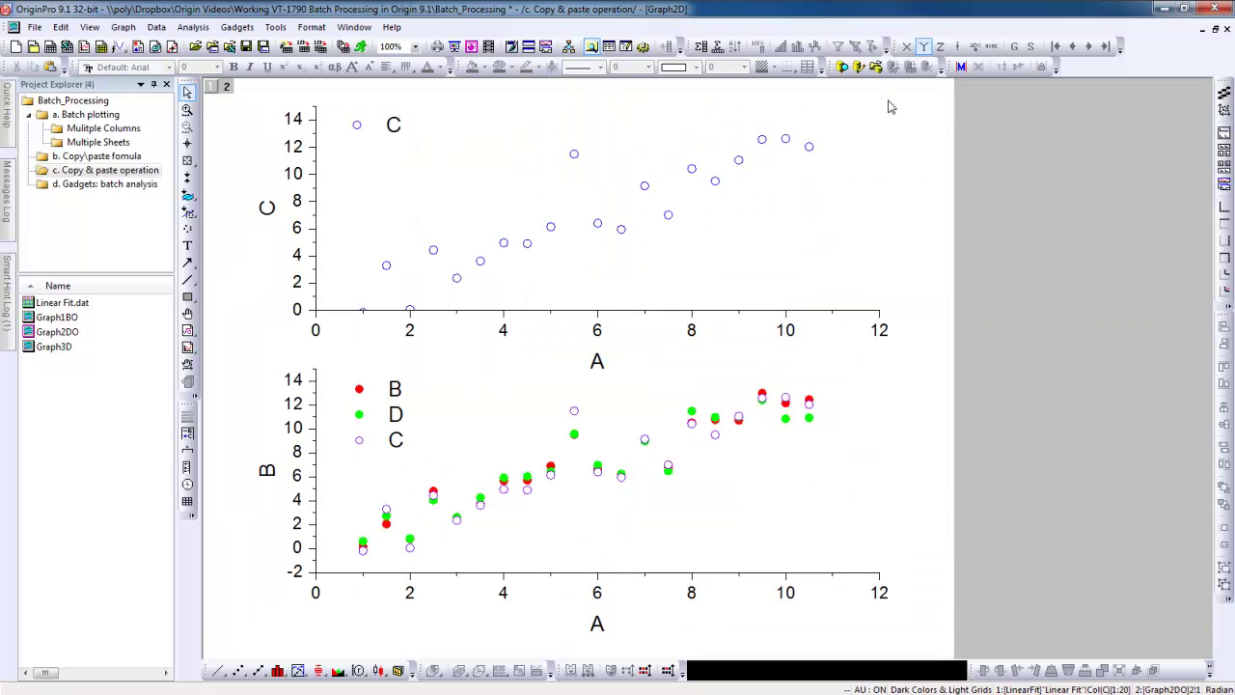
pyautogui.click(574, 156)
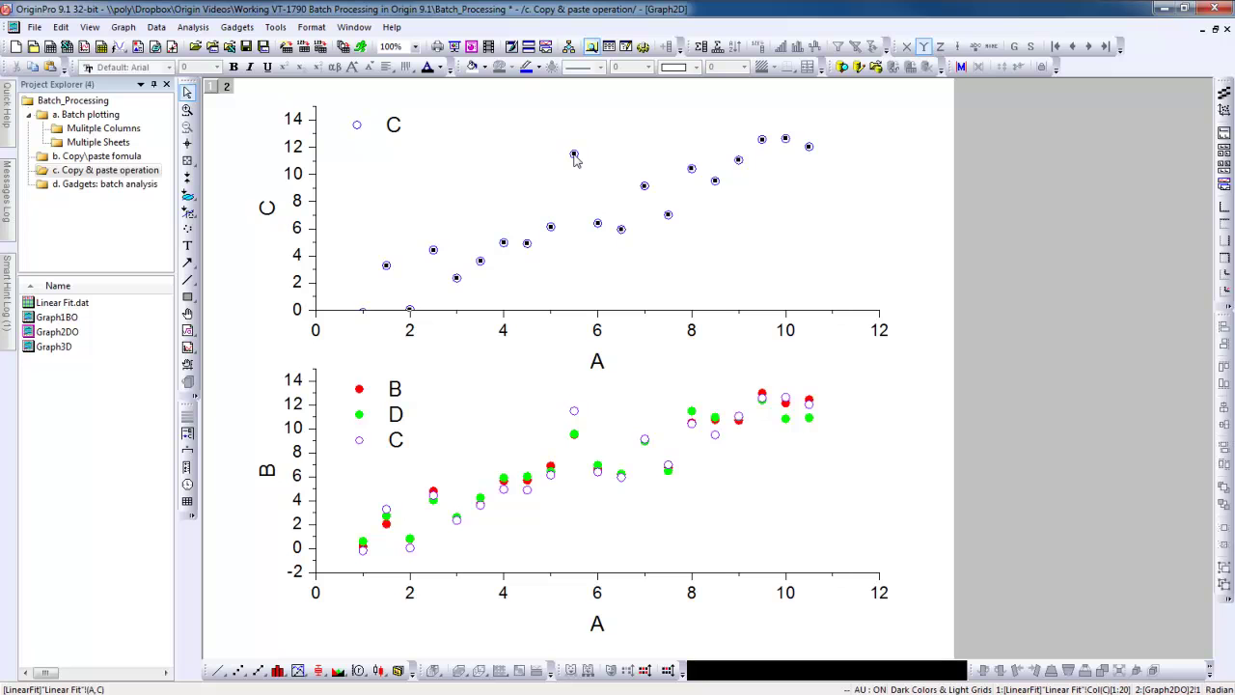
pyautogui.rightClick(574, 159)
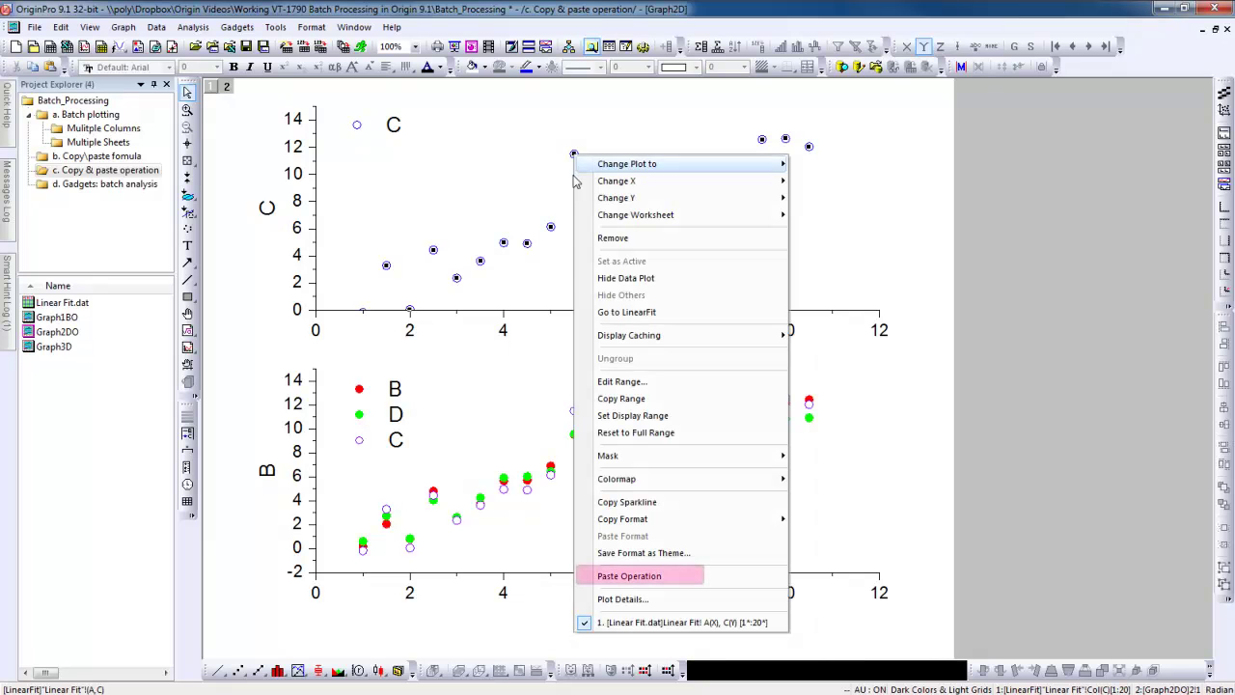
pyautogui.click(676, 580)
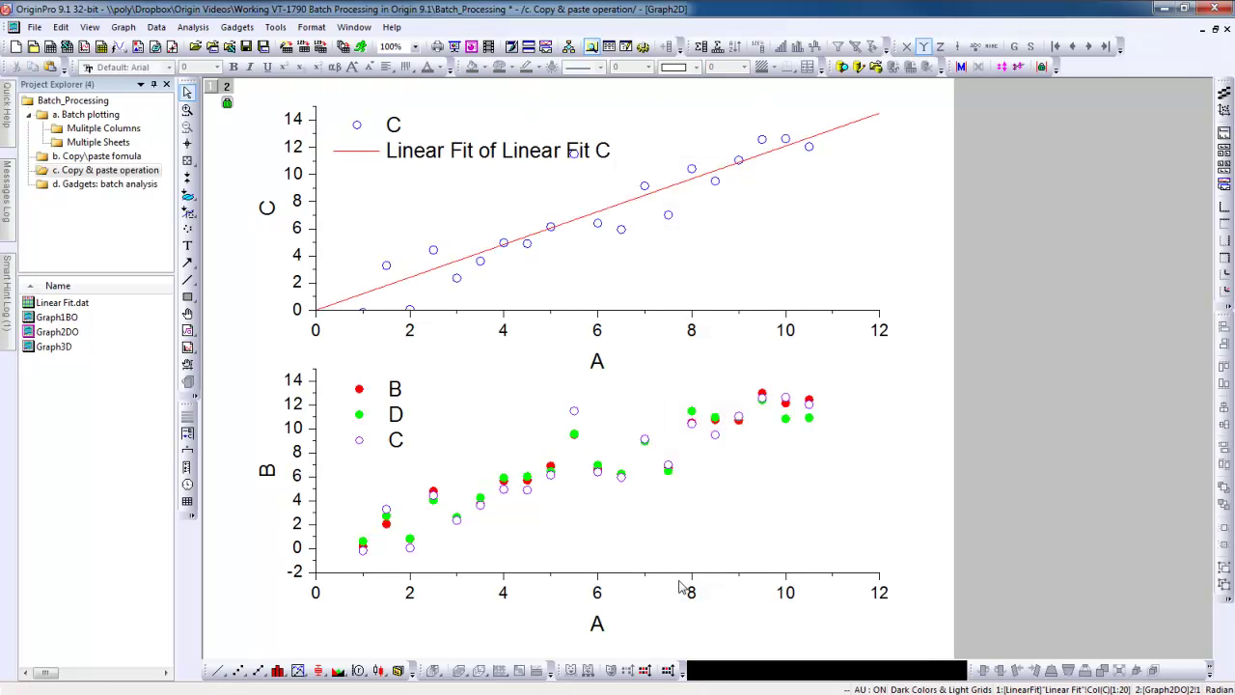
# Step: Paste the linear fit onto every bottom-layer plot, then restore Graph2DO's size
pyautogui.click(681, 587)
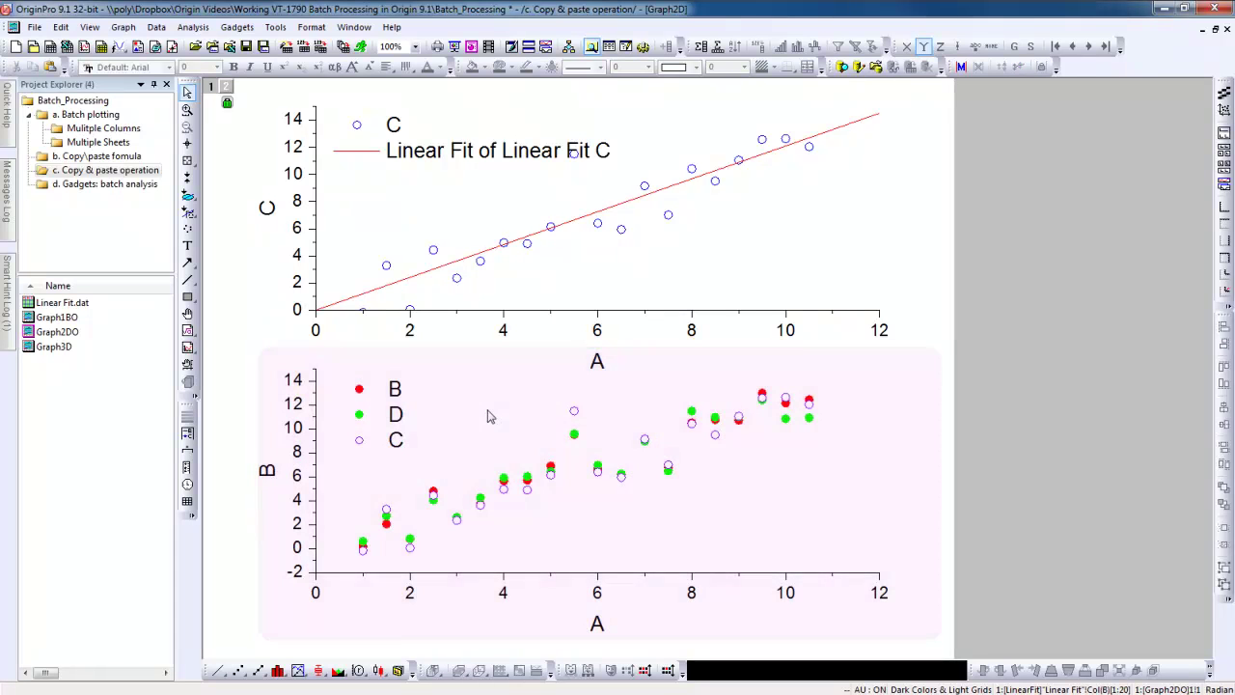
pyautogui.click(489, 416)
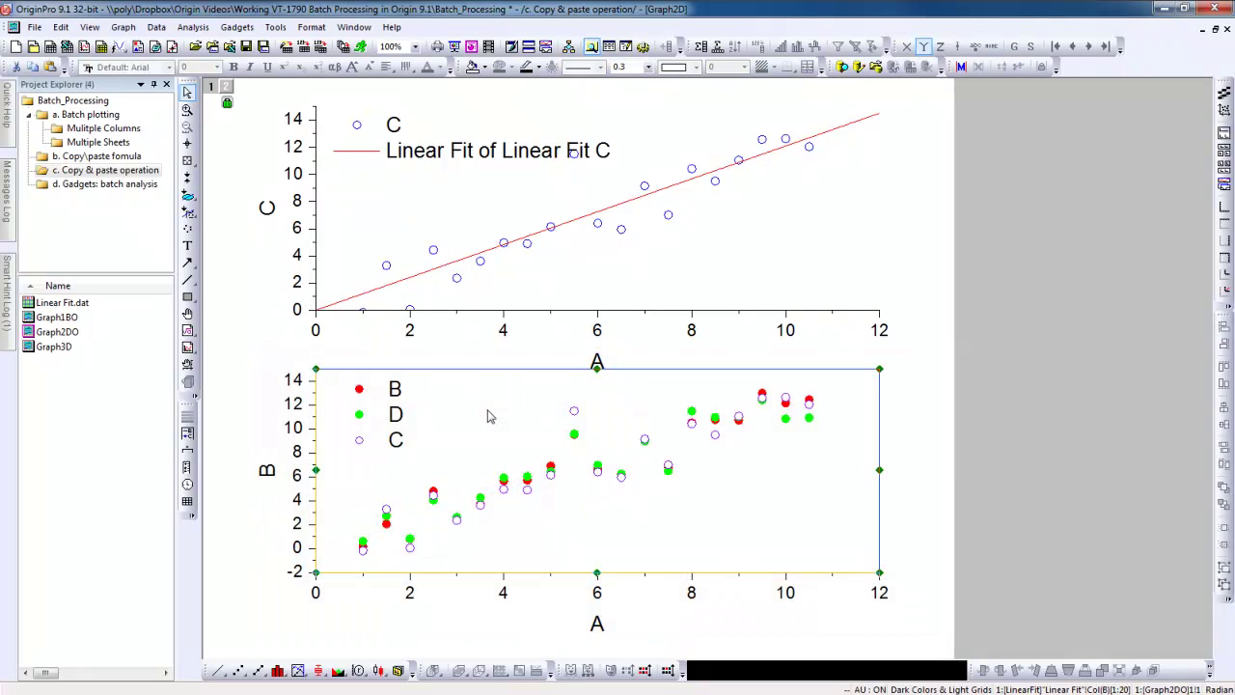
pyautogui.rightClick(489, 416)
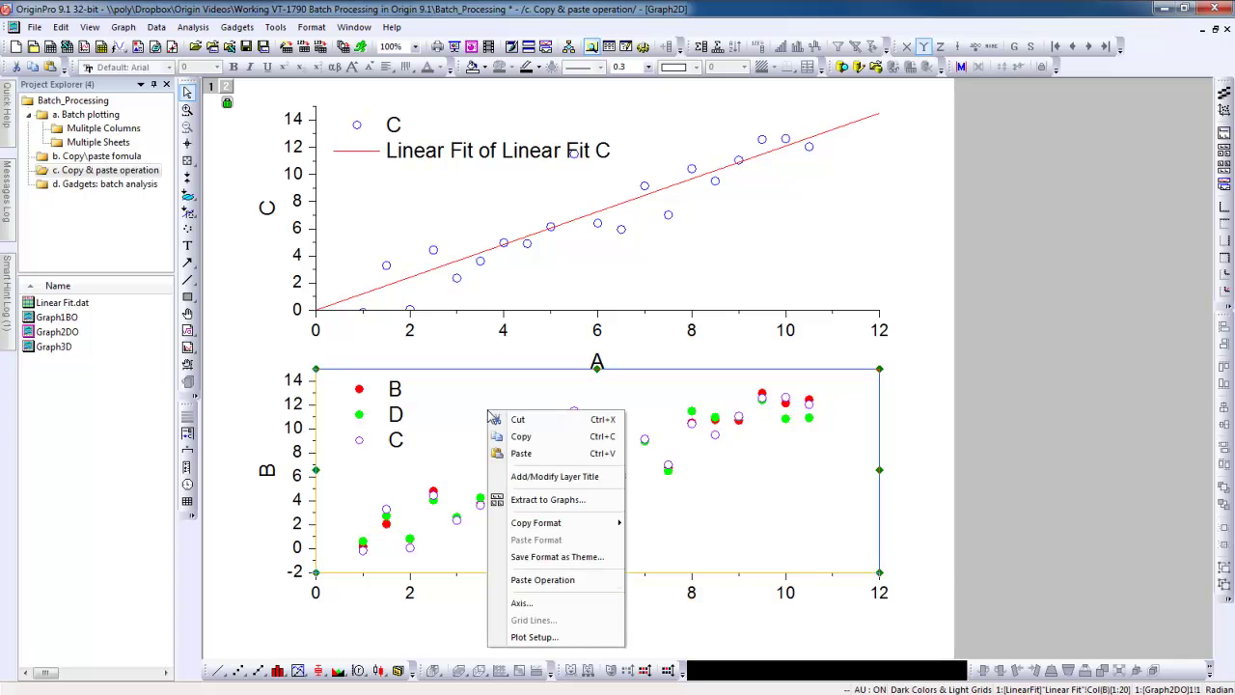
pyautogui.click(582, 582)
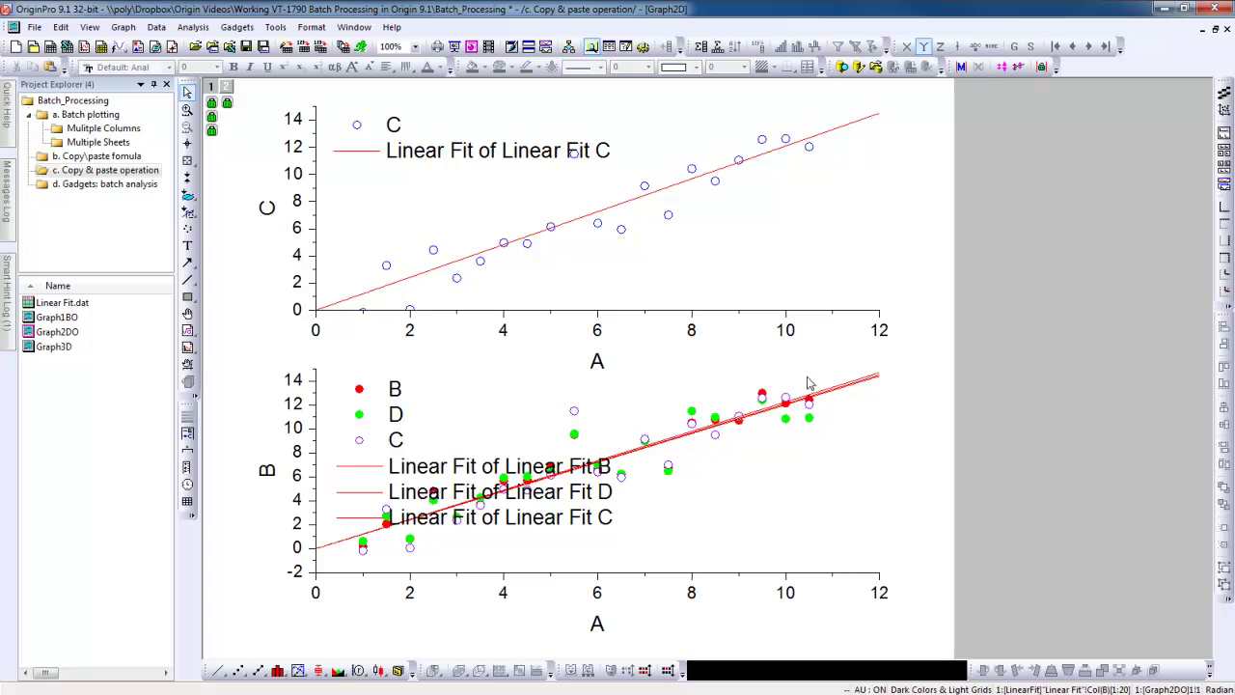
pyautogui.click(1216, 31)
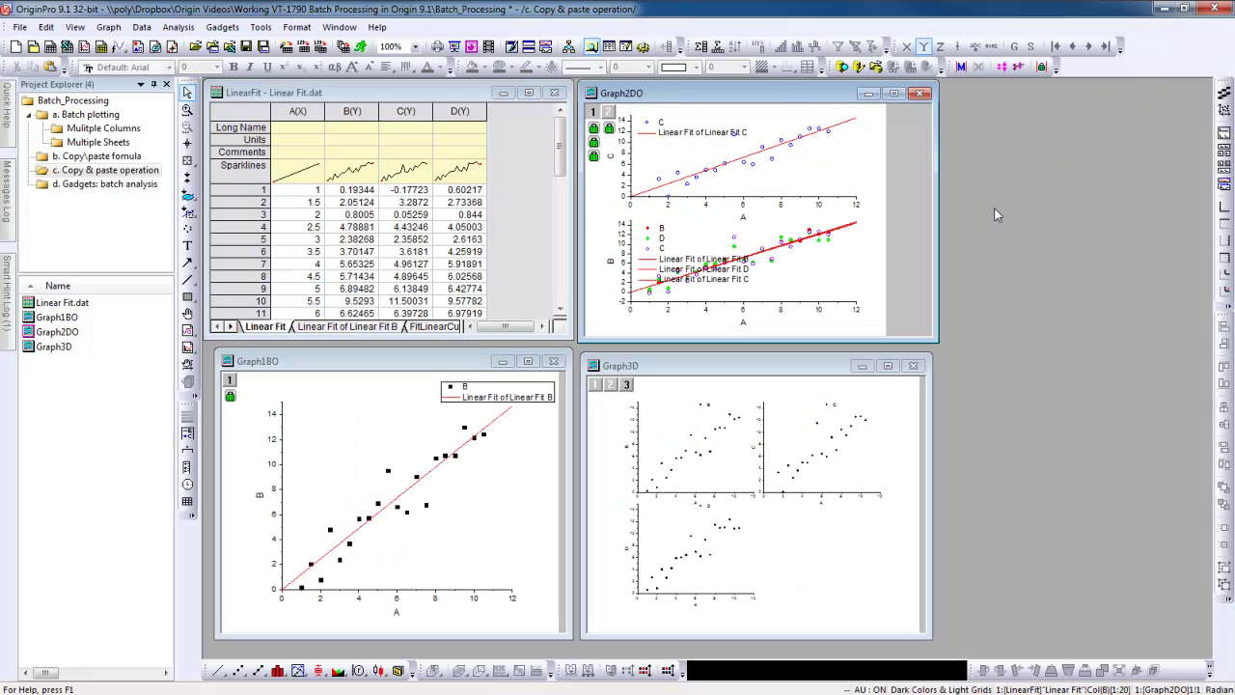
# Step: Maximize Graph3D and paste the linear fit onto its whole page
pyautogui.click(888, 366)
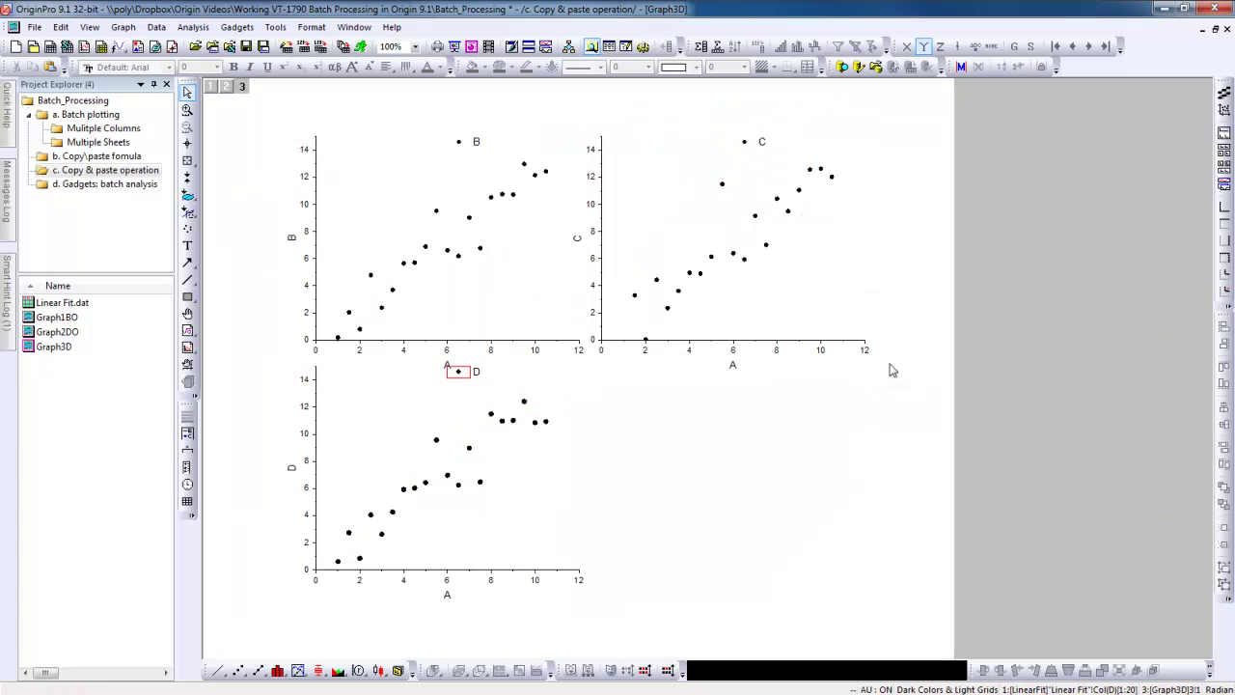
pyautogui.rightClick(648, 440)
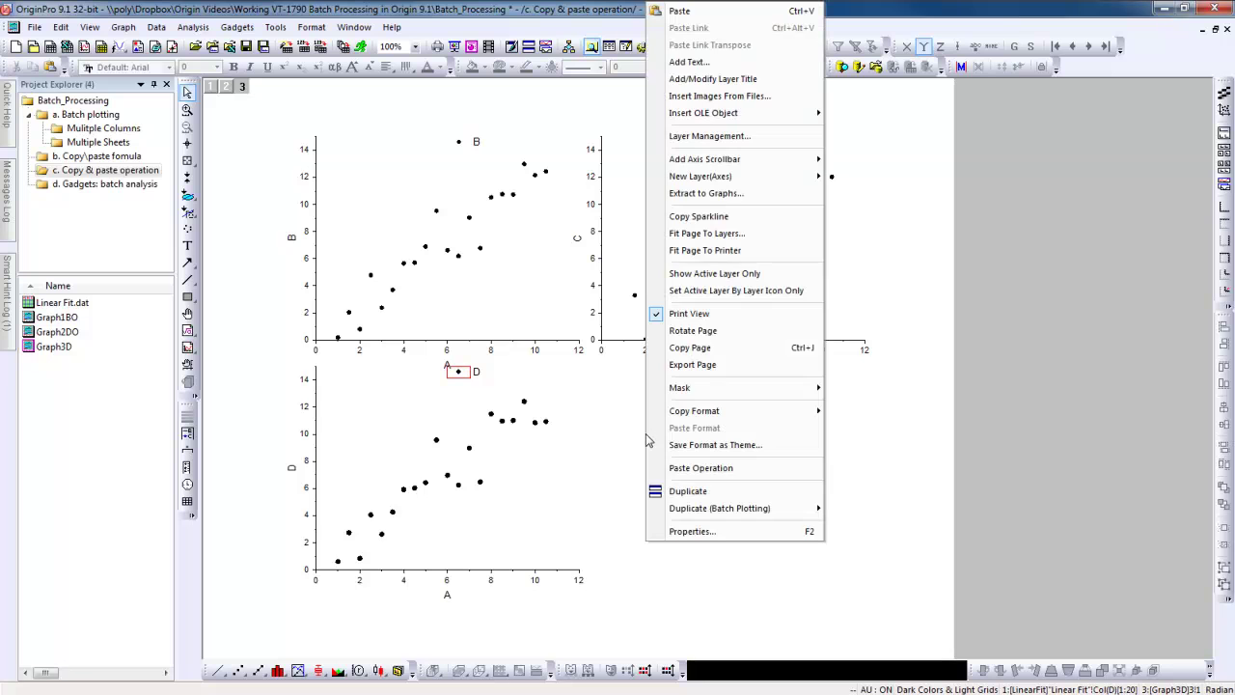
pyautogui.click(749, 472)
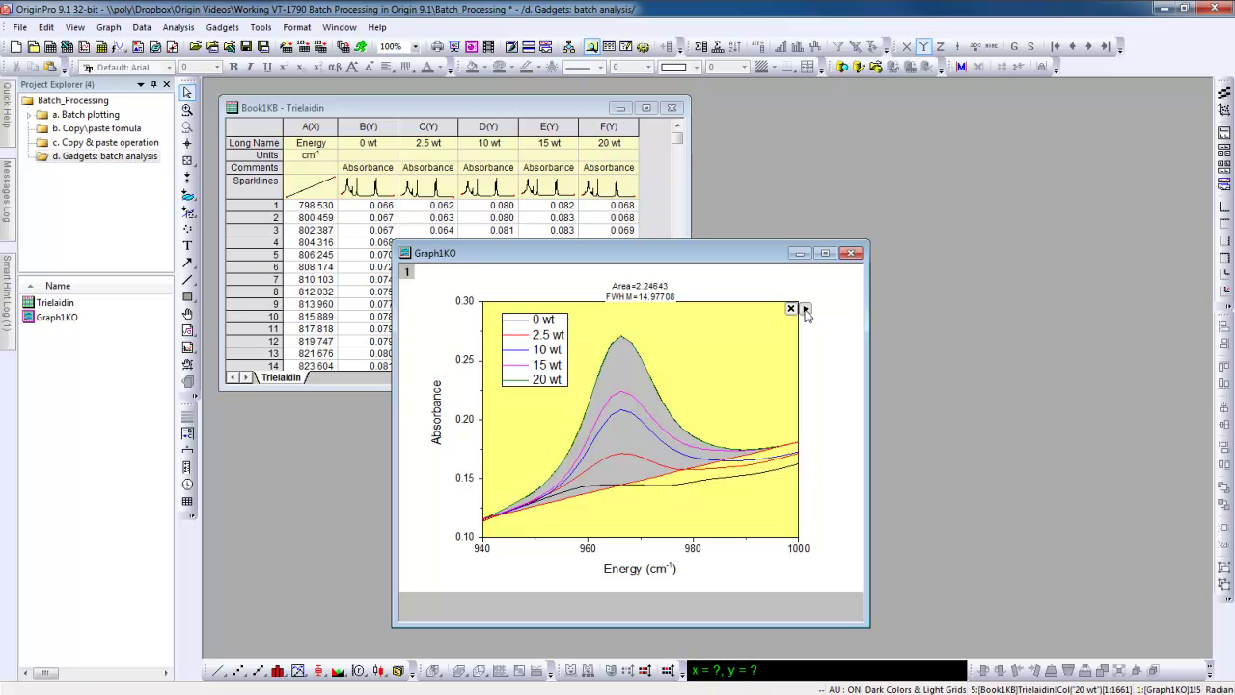
# Step: Output the Integrate gadget's results for all five Trielaidin curves in Graph1KO
pyautogui.click(805, 311)
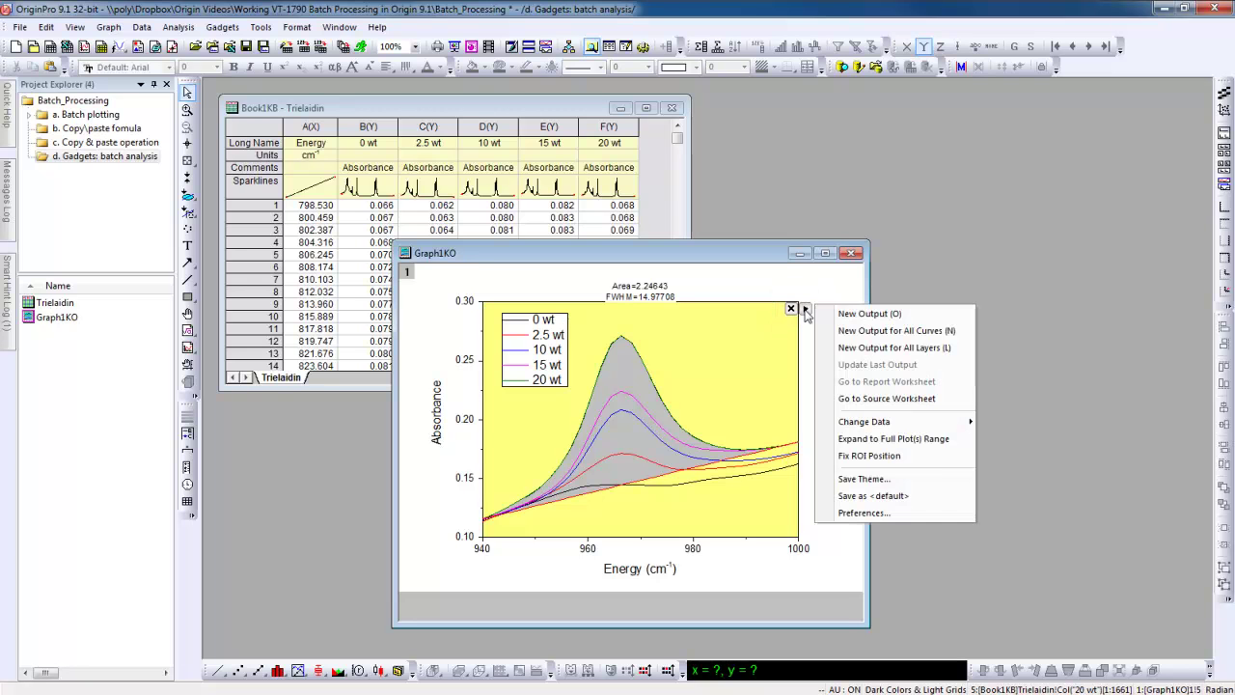
pyautogui.click(927, 333)
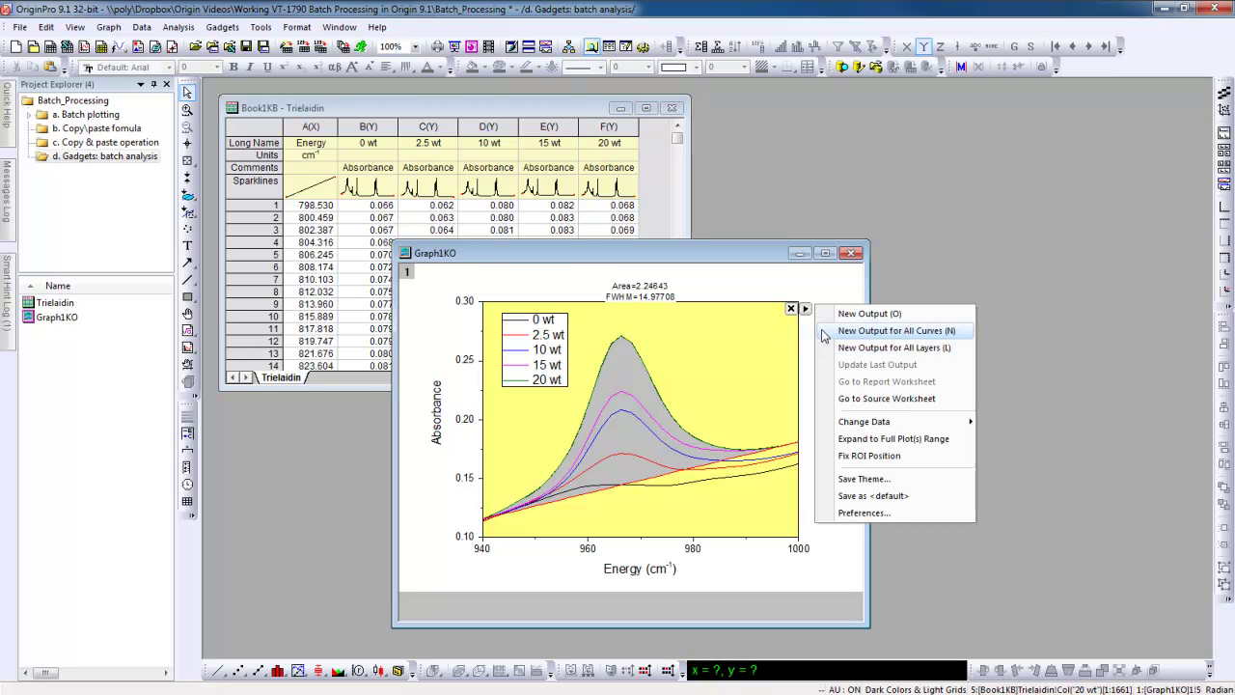
pyautogui.click(936, 331)
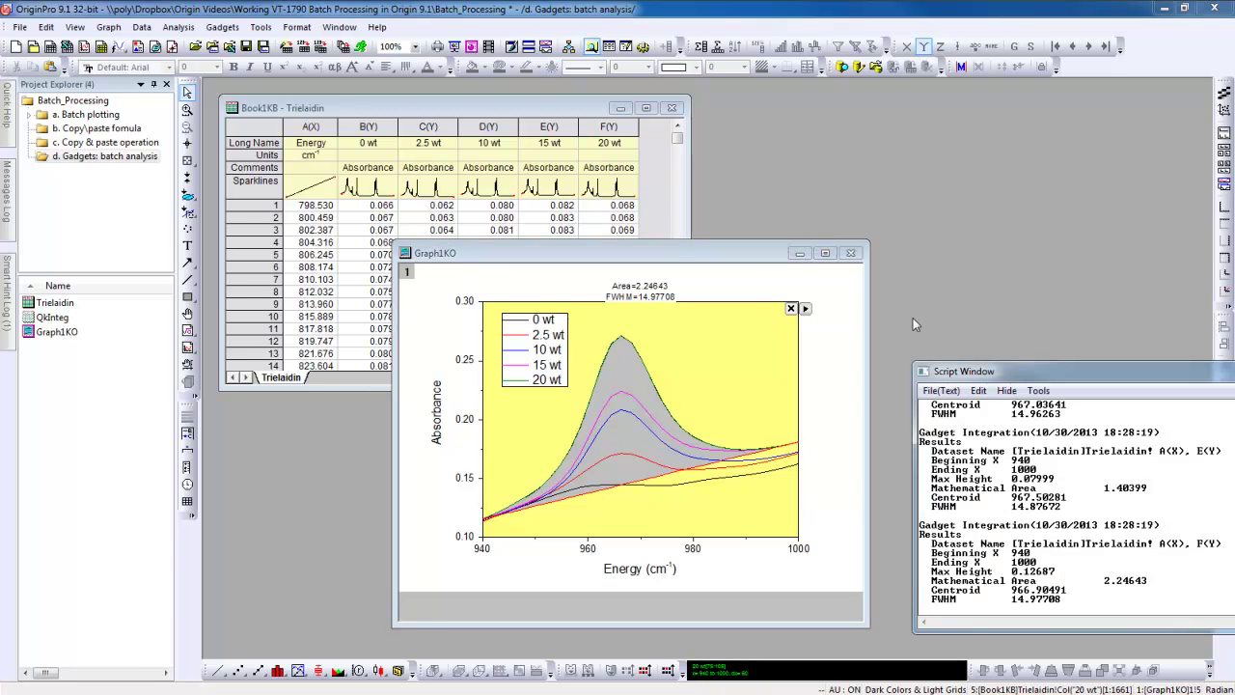
# Step: Open the QkInteg report worksheet holding the integration results
pyautogui.click(807, 310)
pyautogui.click(807, 309)
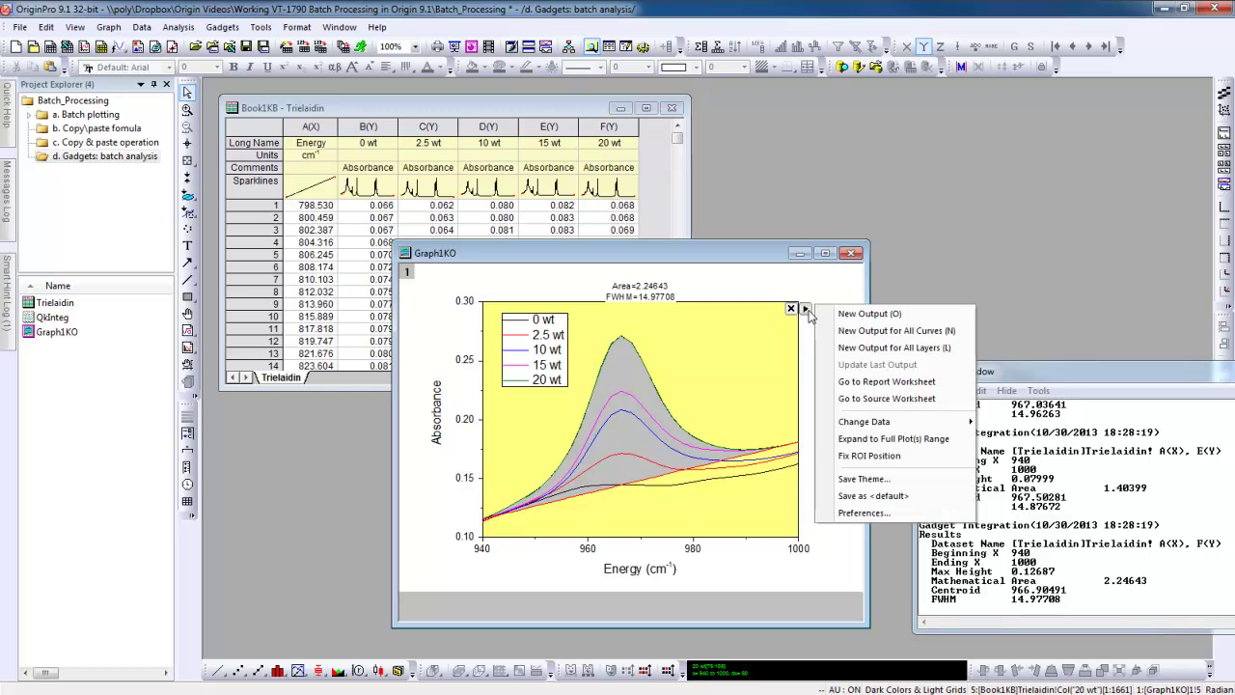
pyautogui.click(927, 386)
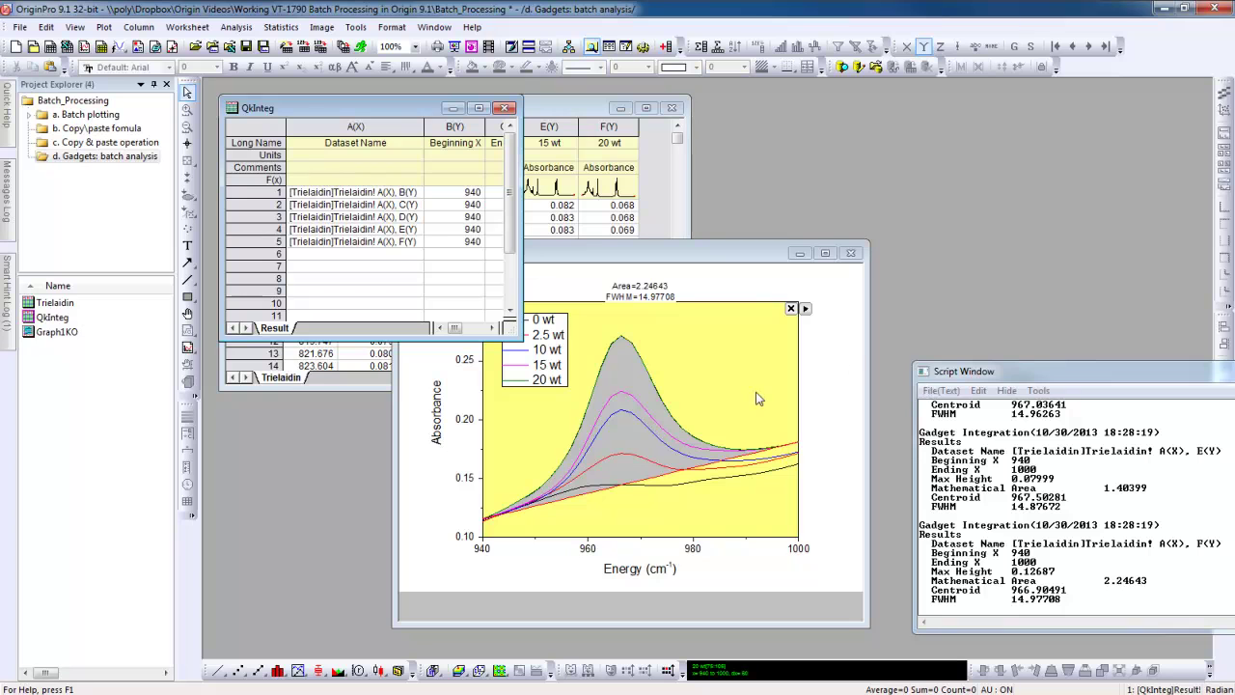
# Step: Tile the QkInteg, Graph1KO and Book1KB windows horizontally
pyautogui.click(433, 27)
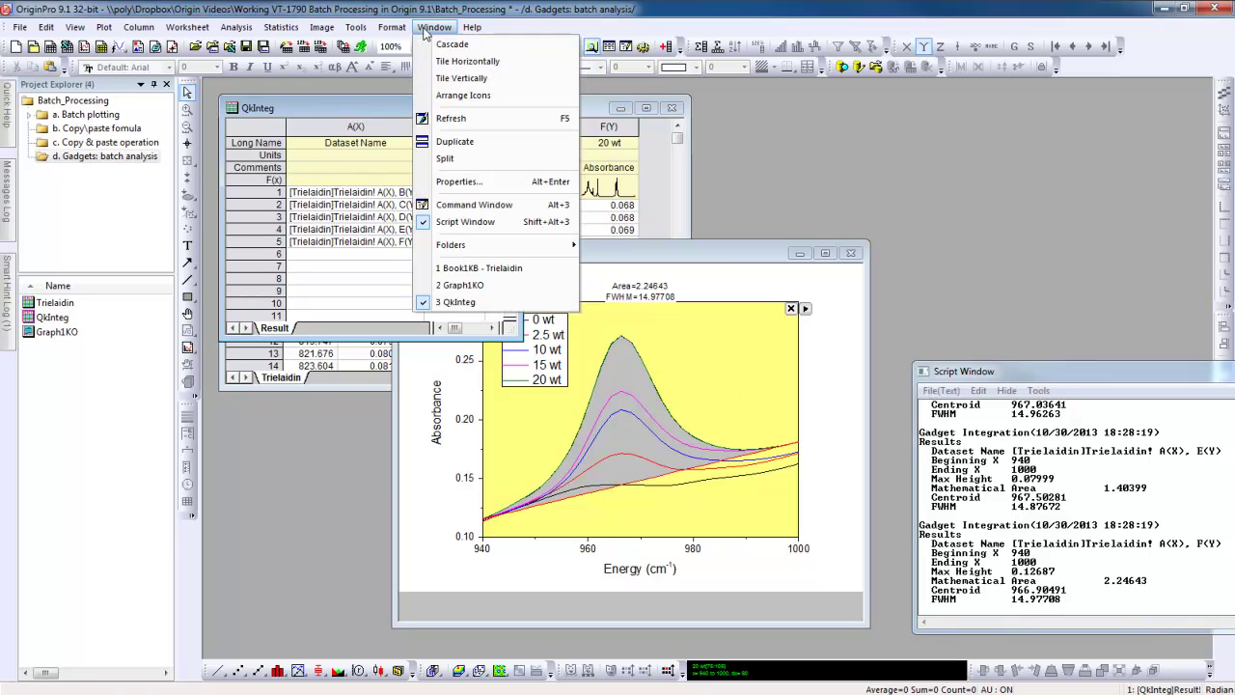
pyautogui.click(521, 65)
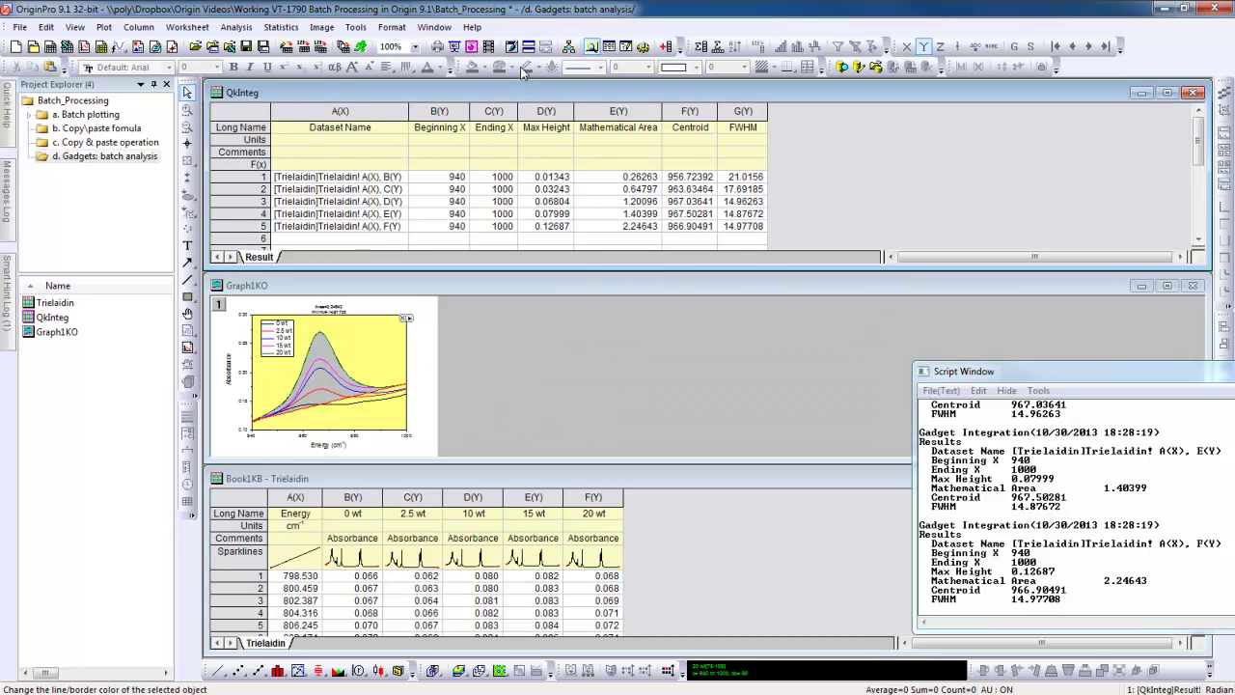